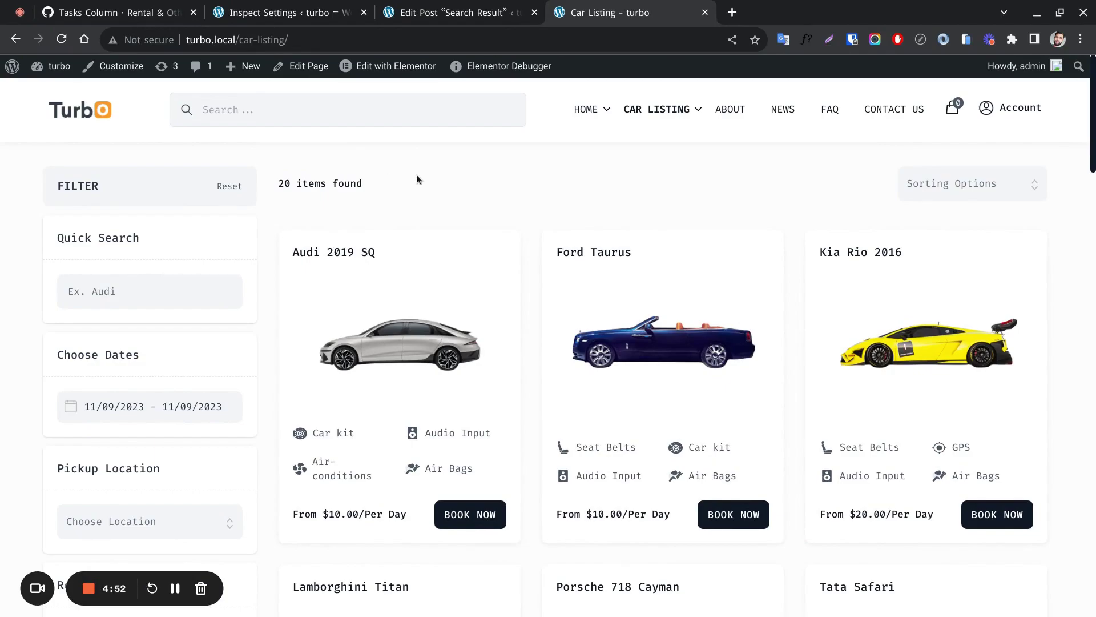
# Step: Load more cars so all 20 appear, then open the Sorting Options dropdown at the top
pyautogui.scroll(-9, 663, 289)
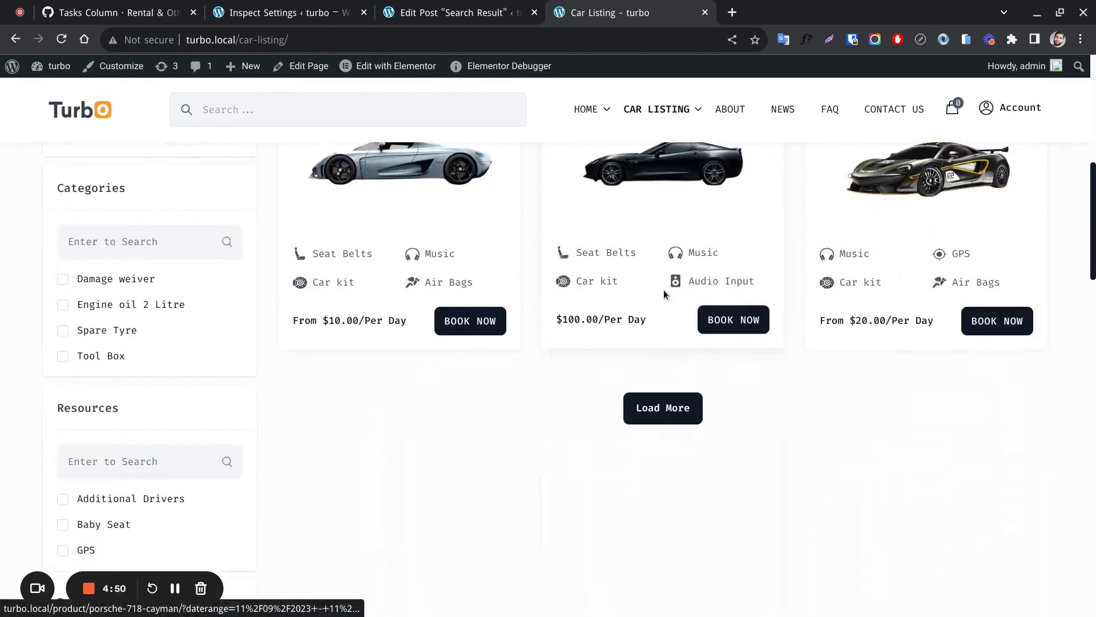
pyautogui.scroll(-2, 652, 317)
pyautogui.click(652, 318)
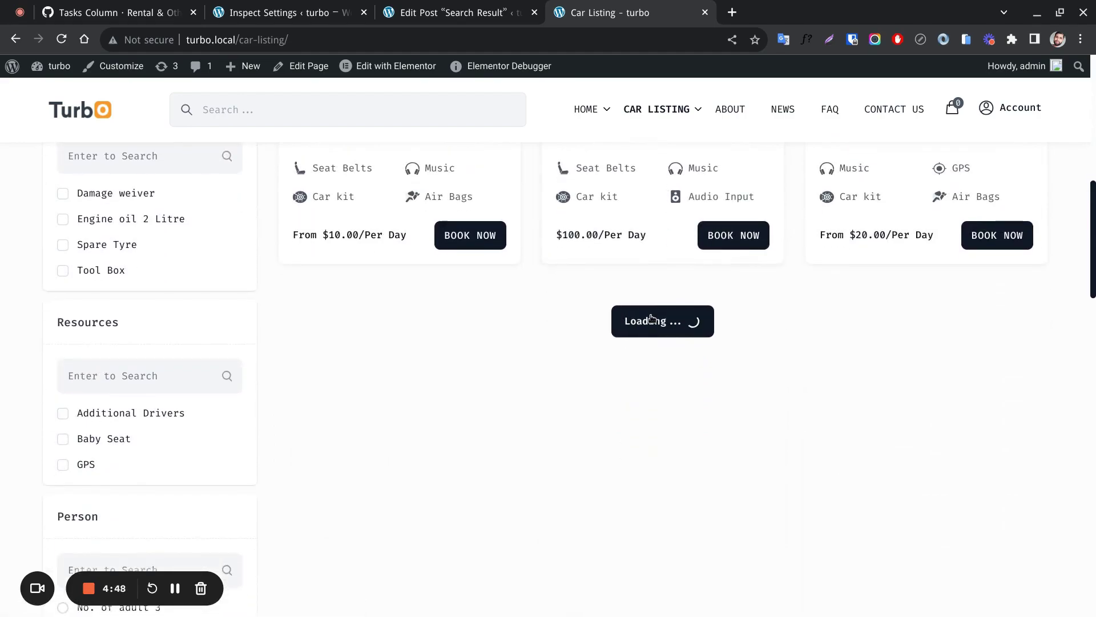
pyautogui.scroll(-7, 652, 318)
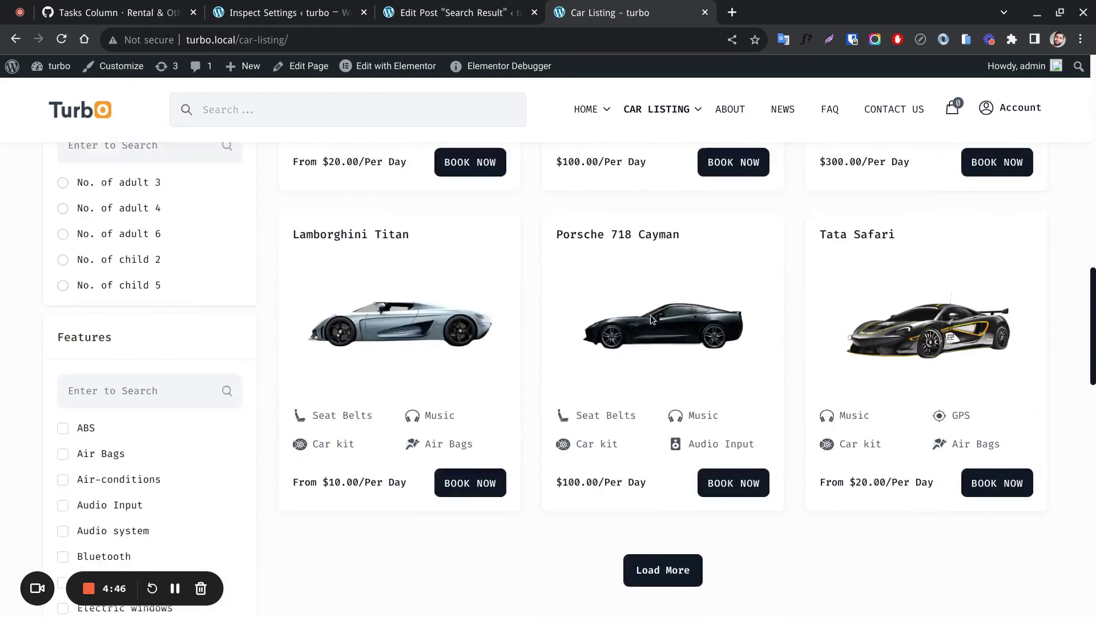
pyautogui.scroll(20, 651, 315)
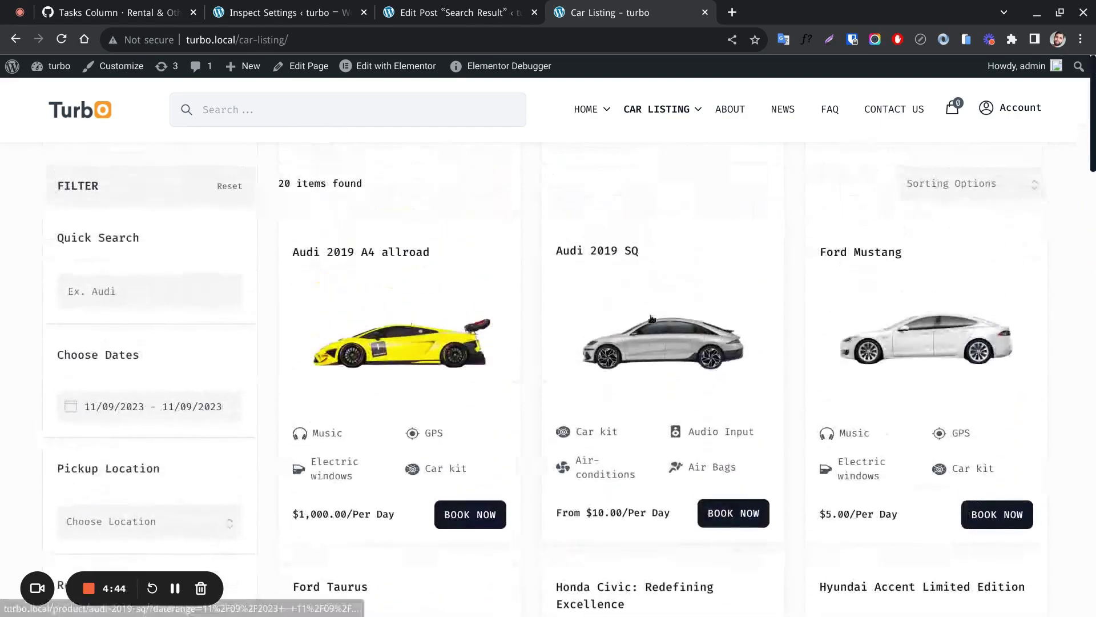
pyautogui.click(967, 192)
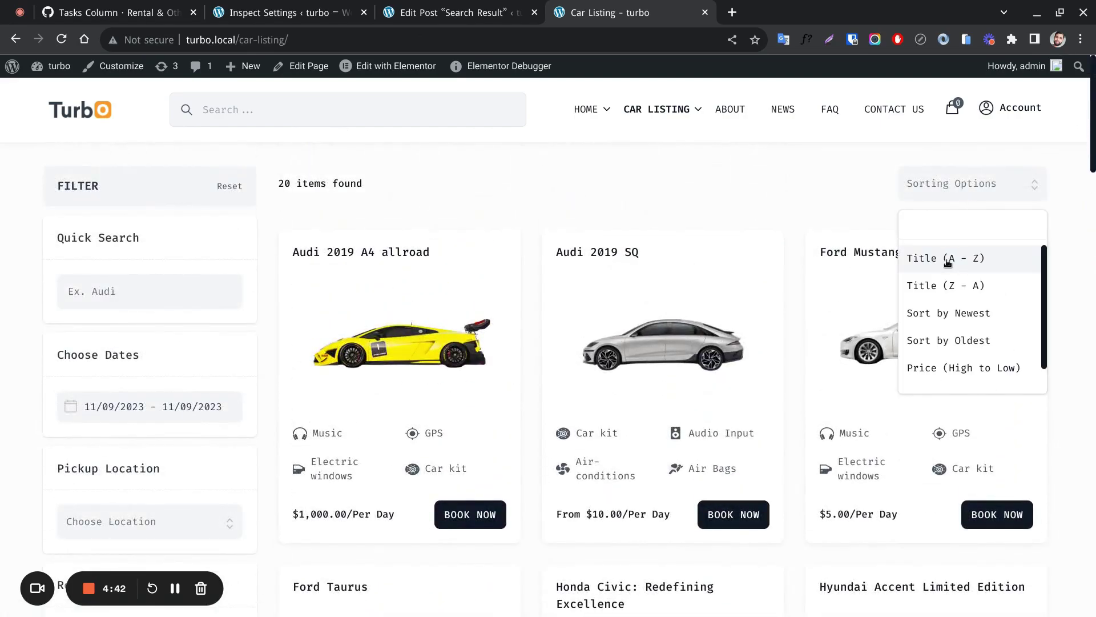
# Step: Sort the car listing by Title (Z - A), then re-sort it by Newest
pyautogui.click(946, 286)
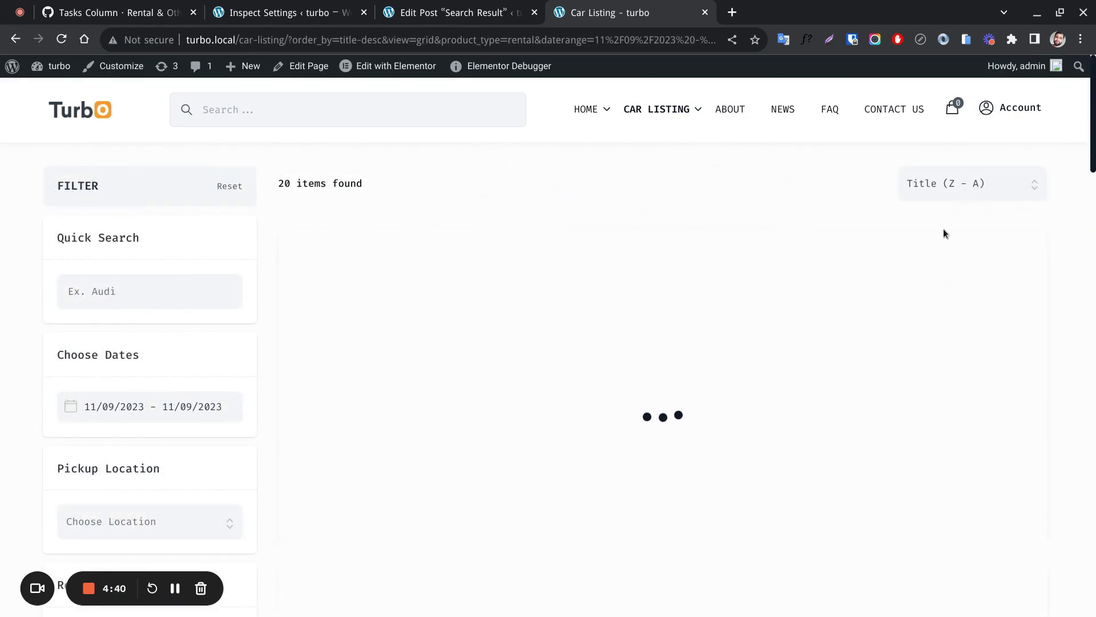
pyautogui.click(946, 195)
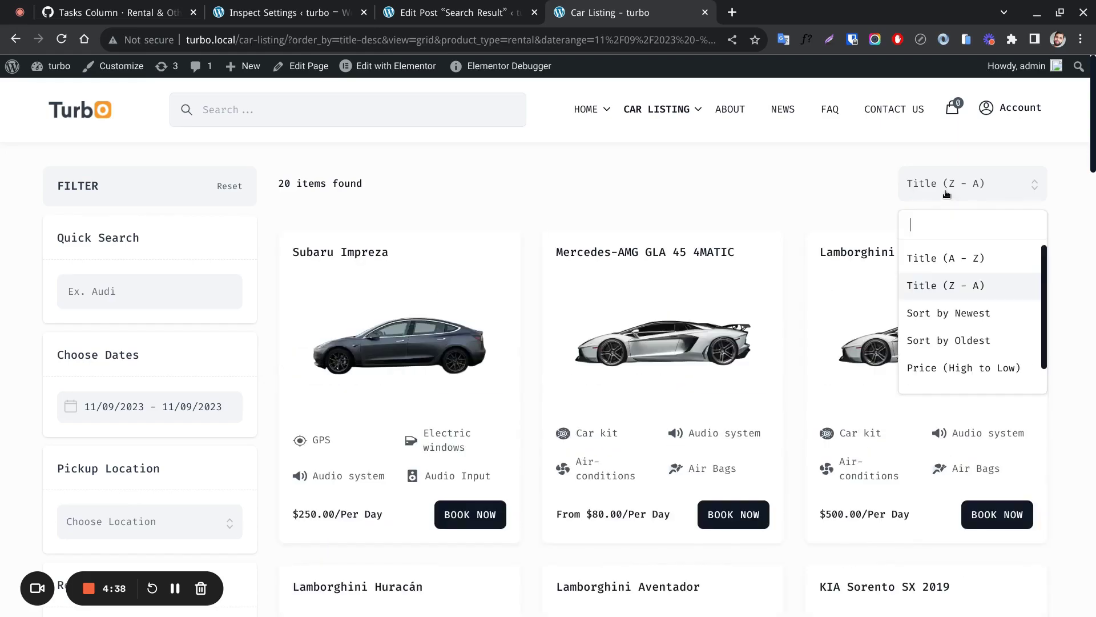
pyautogui.click(933, 318)
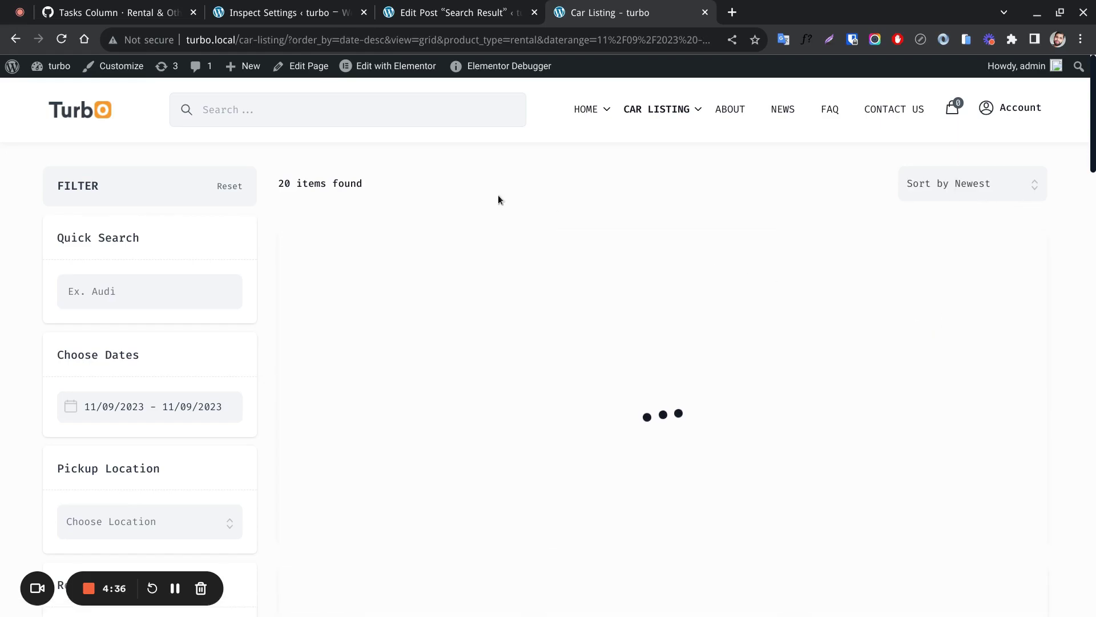
pyautogui.moveTo(306, 183); pyautogui.dragTo(398, 182)
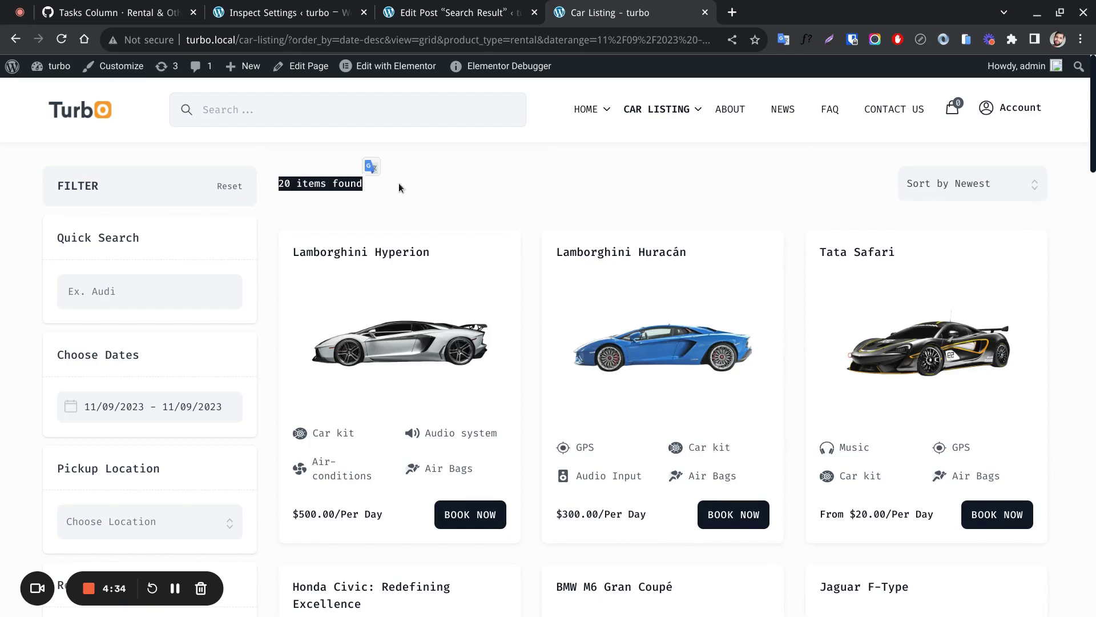
pyautogui.click(406, 183)
# Step: Run a Quick Search for bmw to find the BMW M6, then clear the search
pyautogui.scroll(-1, 297, 238)
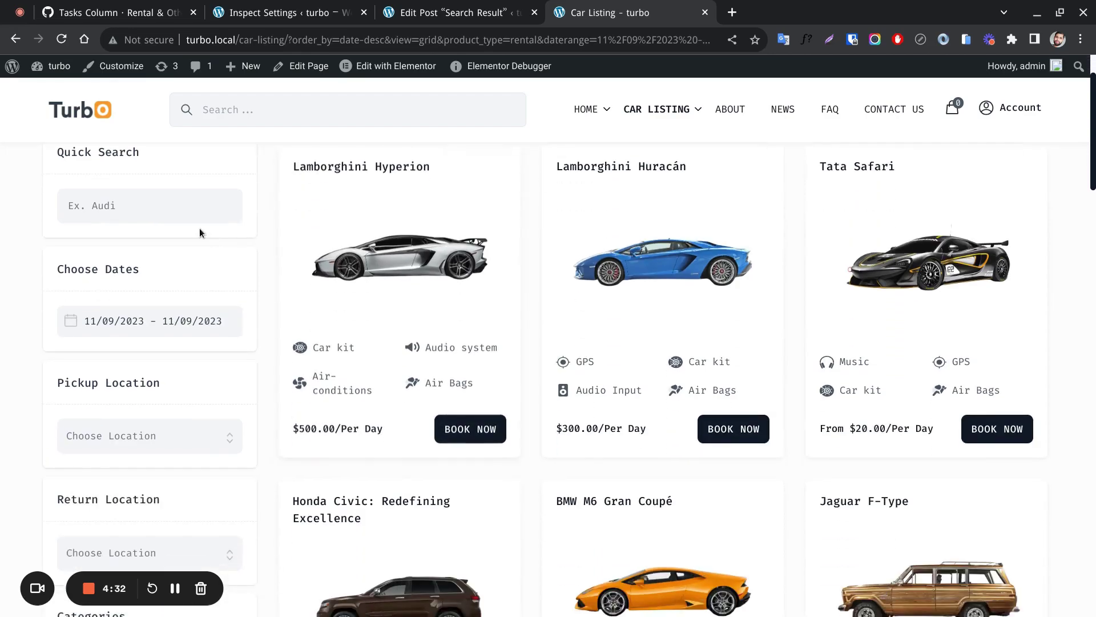
pyautogui.click(189, 208)
pyautogui.write('bmpw')
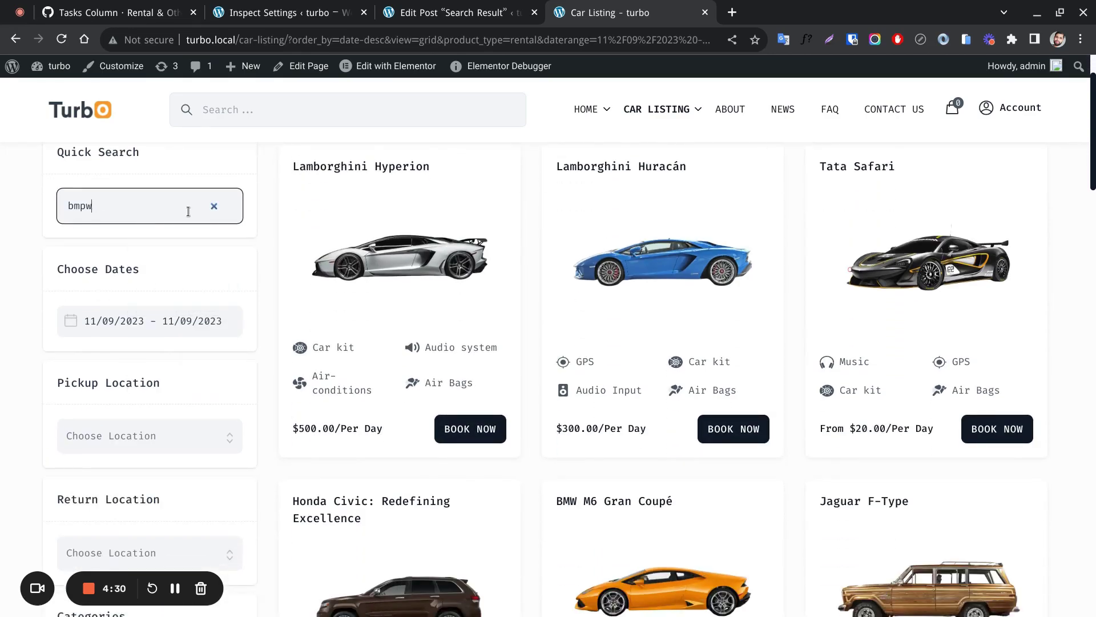
pyautogui.press('Return')
pyautogui.scroll(1, 485, 293)
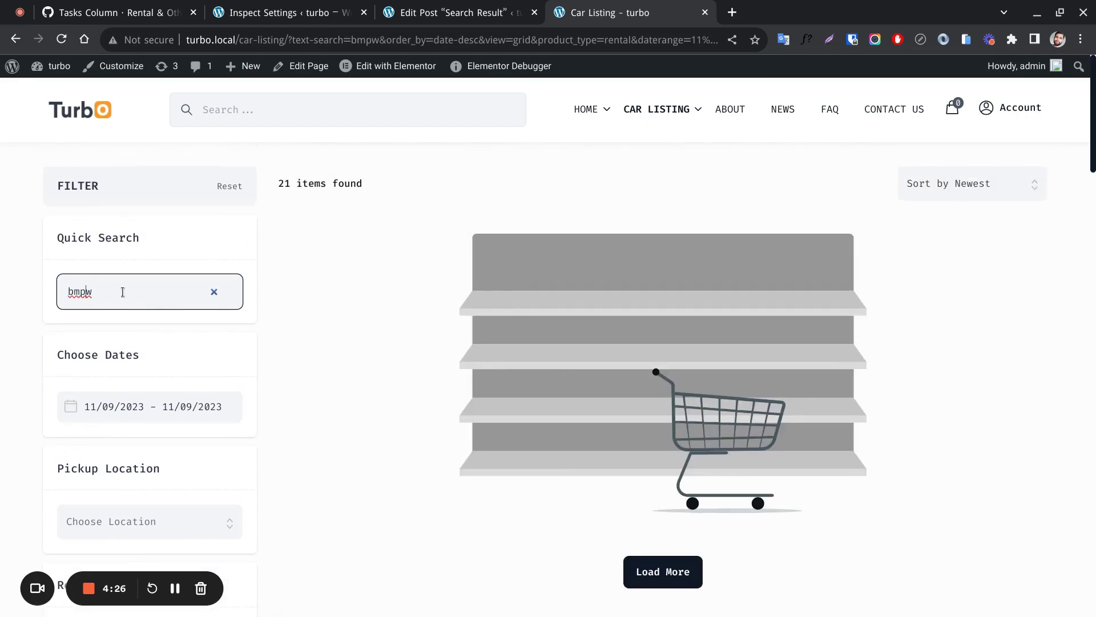
pyautogui.press('Return')
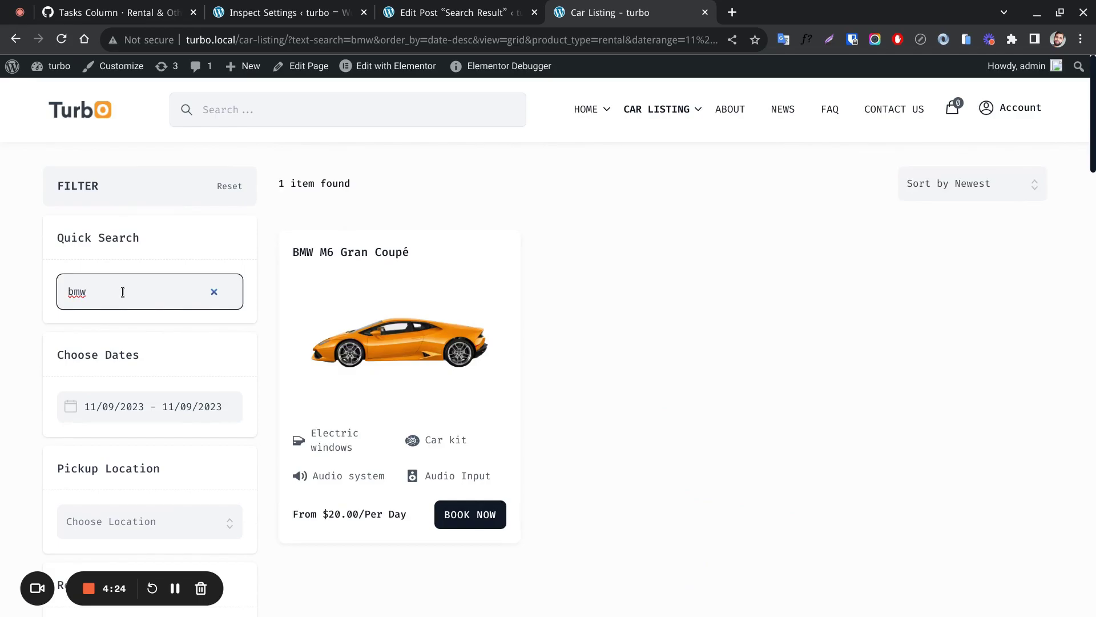
pyautogui.moveTo(187, 293); pyautogui.dragTo(66, 292)
pyautogui.press('BackSpace')
pyautogui.press('Return')
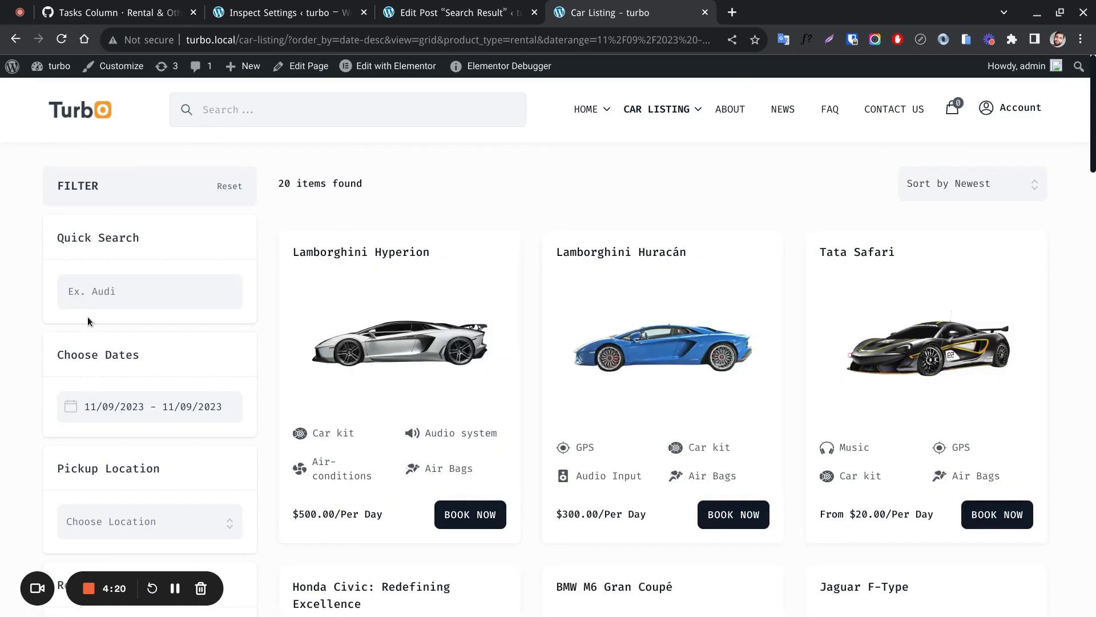
pyautogui.scroll(-2, 87, 317)
# Step: Filter the cars by Chicago, IL pickup location and Seattle, WA return location
pyautogui.click(109, 355)
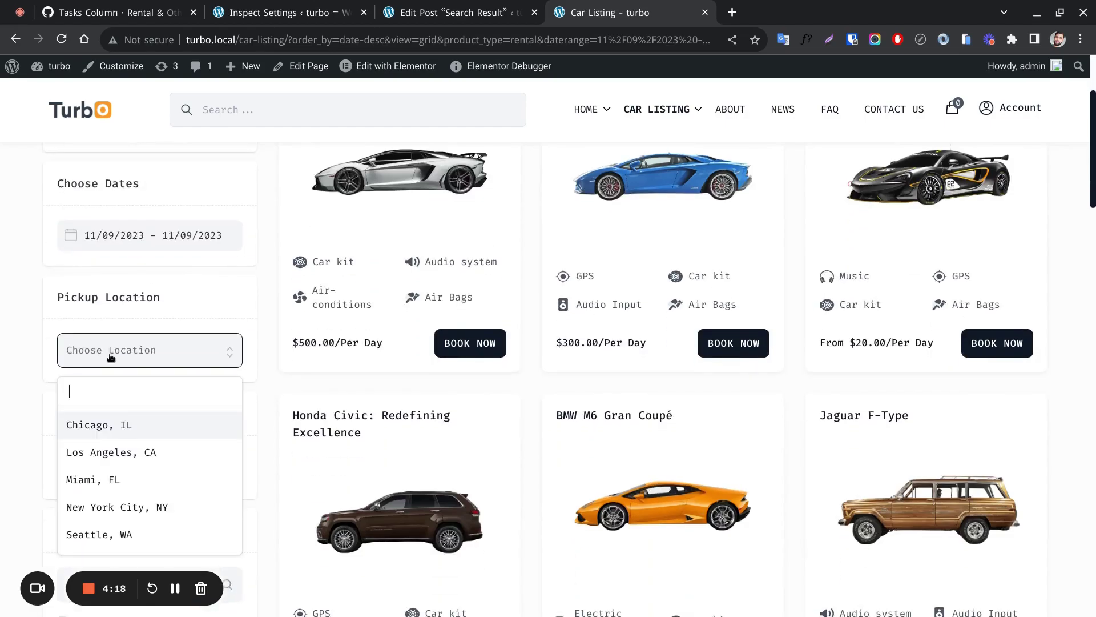
pyautogui.click(120, 426)
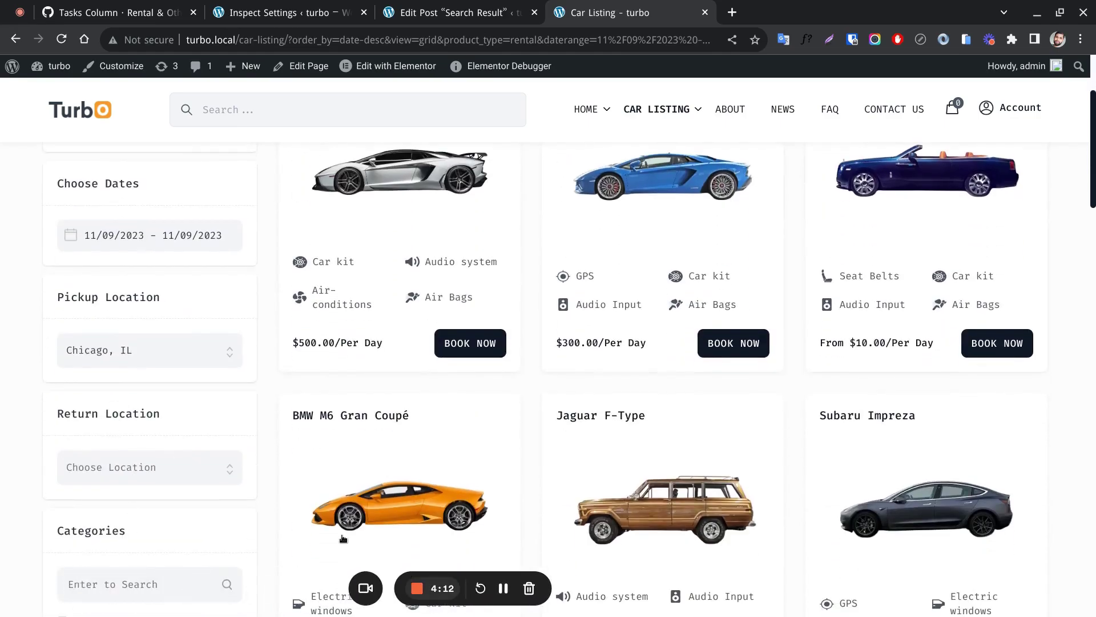
pyautogui.click(139, 468)
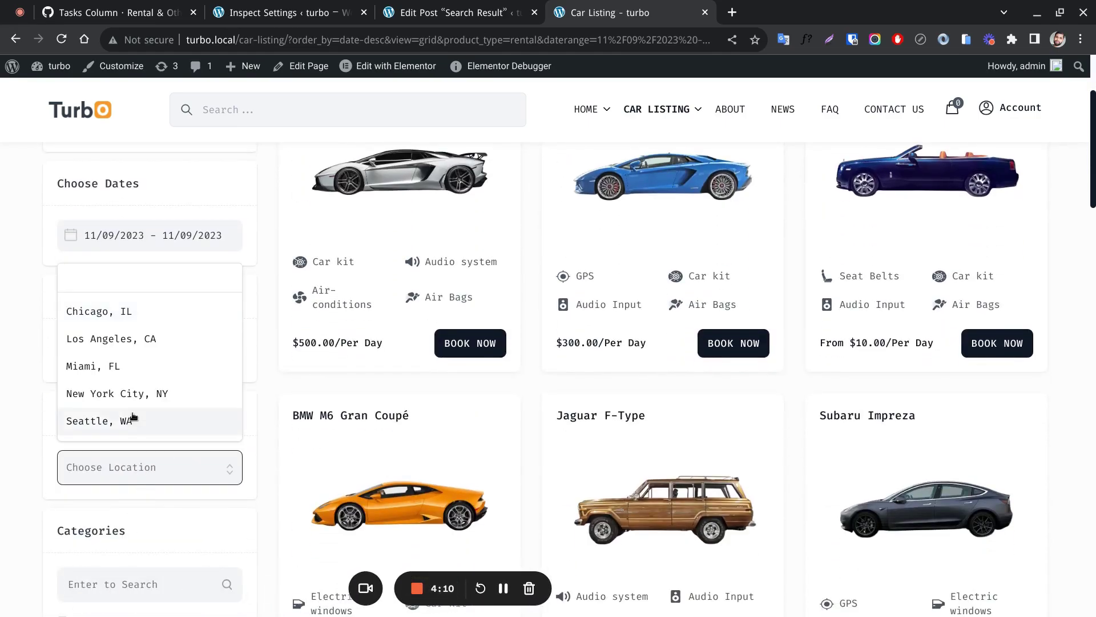
pyautogui.click(130, 419)
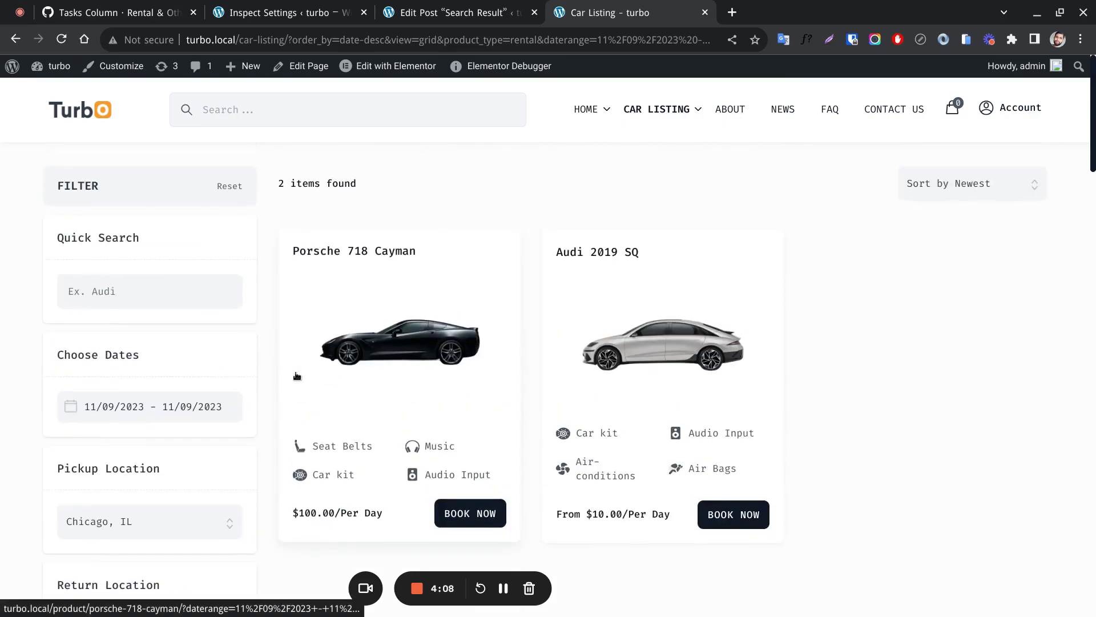
# Step: Reset all listing filters so the 20 cars show with default sorting
pyautogui.scroll(-3, 303, 375)
pyautogui.click(176, 351)
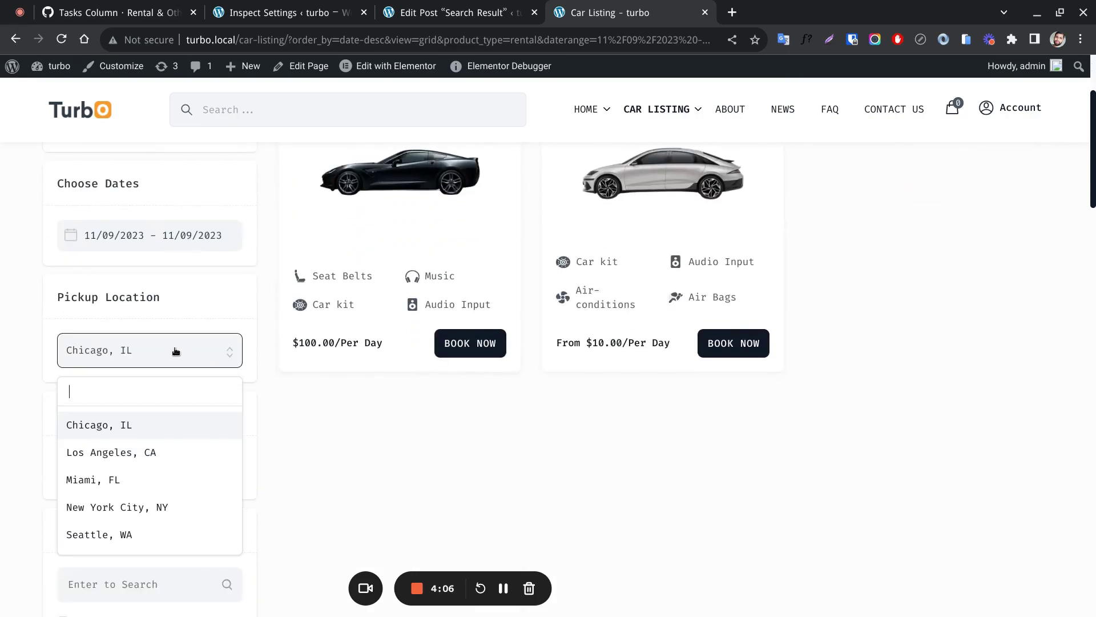
pyautogui.scroll(3, 188, 260)
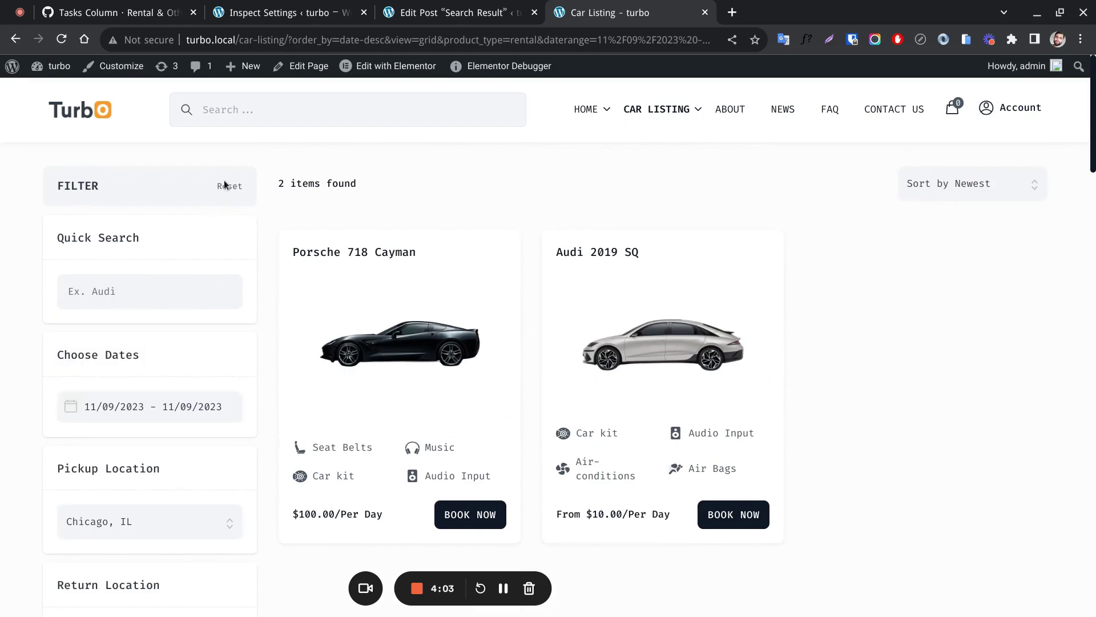
pyautogui.click(224, 184)
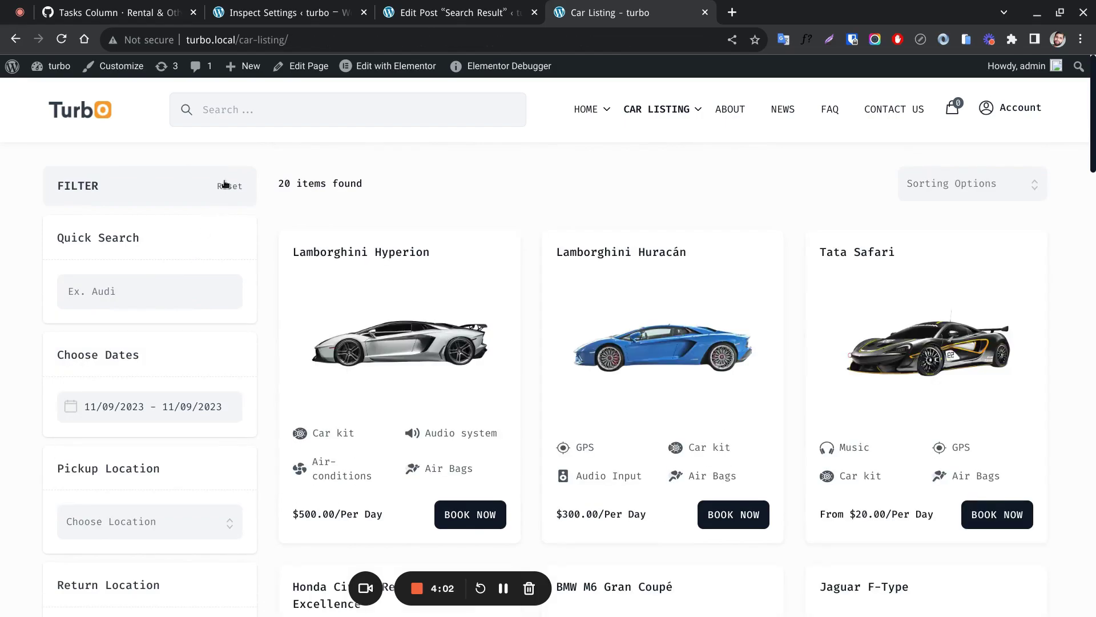
pyautogui.scroll(-5, 209, 251)
pyautogui.scroll(-2, 207, 269)
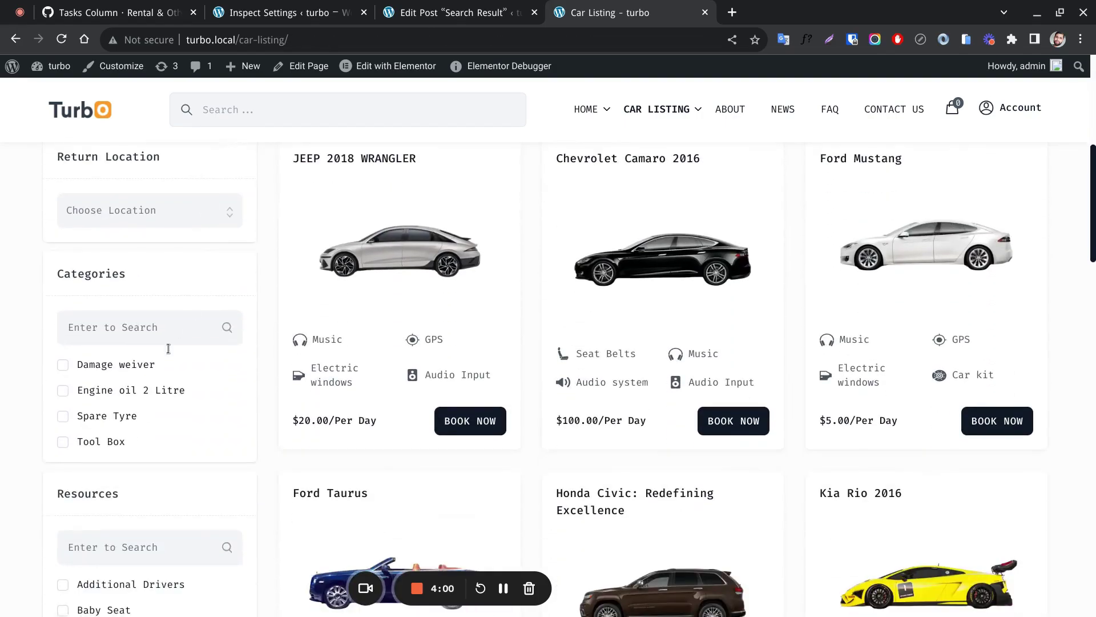
pyautogui.click(118, 364)
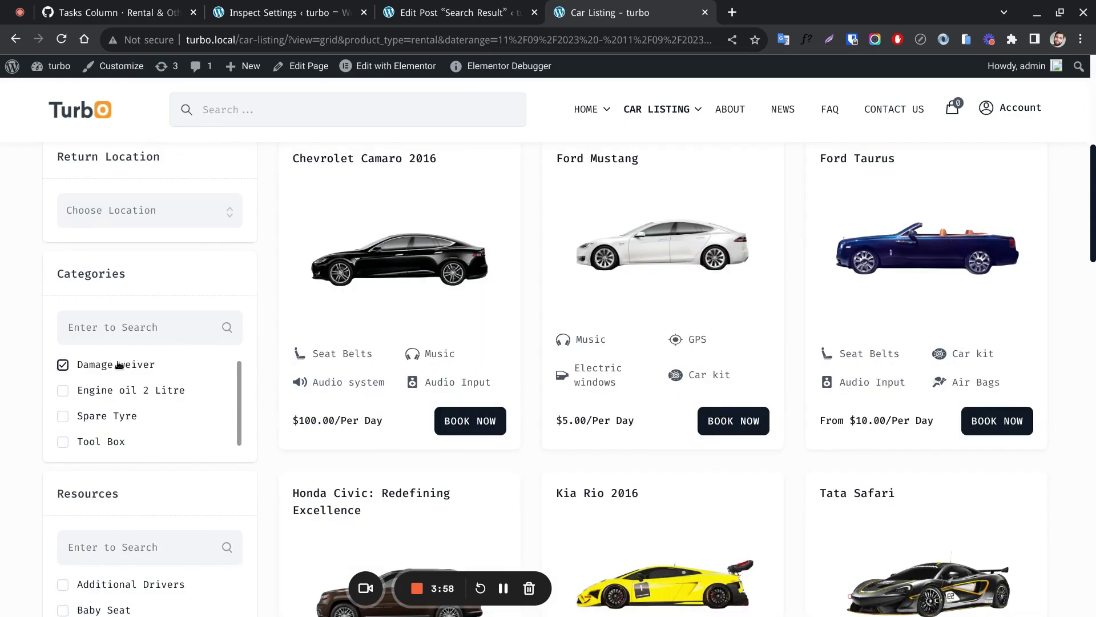
pyautogui.click(126, 393)
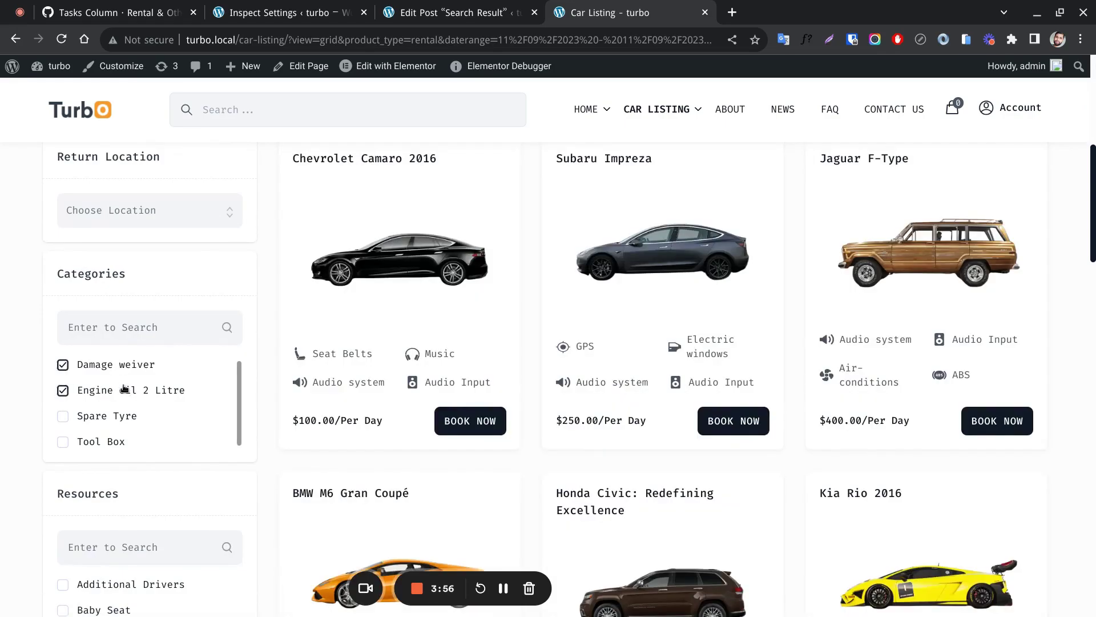
pyautogui.click(117, 363)
pyautogui.click(117, 390)
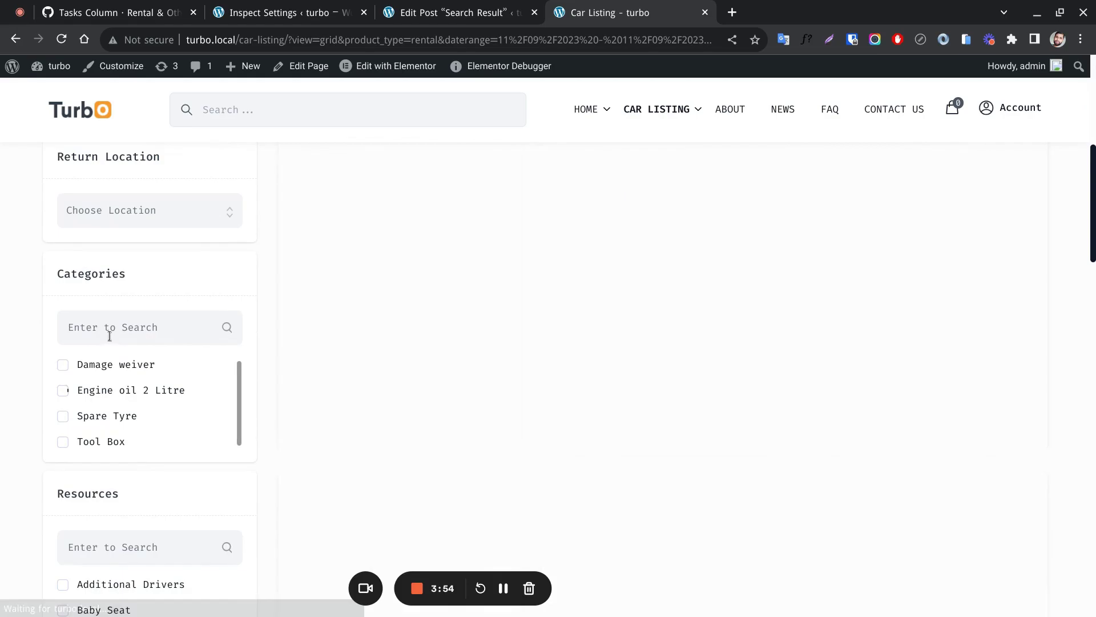
pyautogui.click(108, 326)
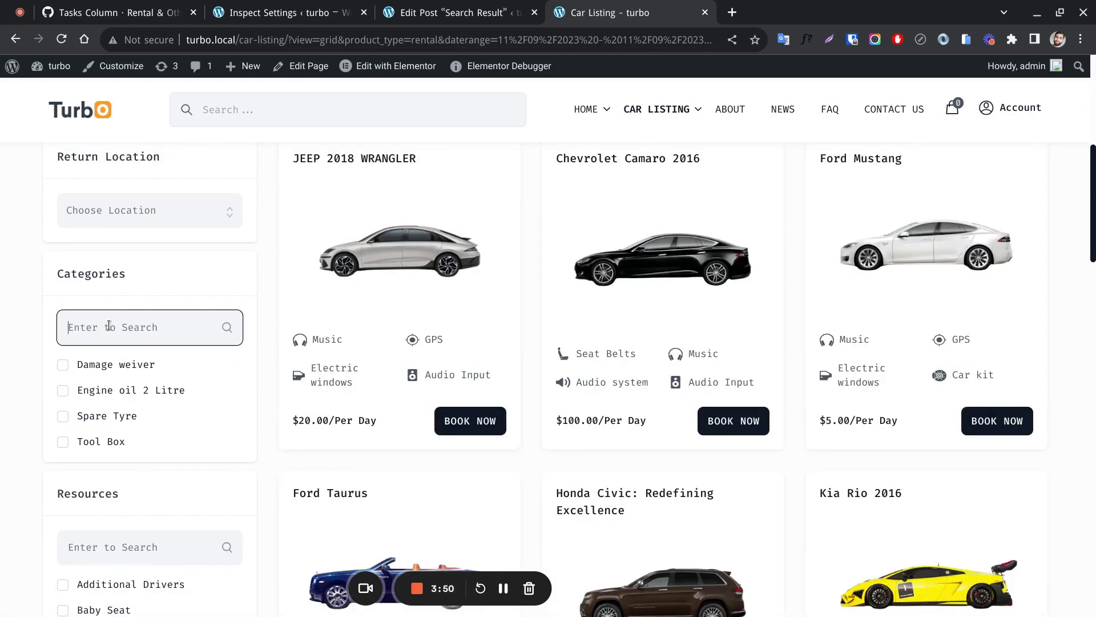
pyautogui.write('we')
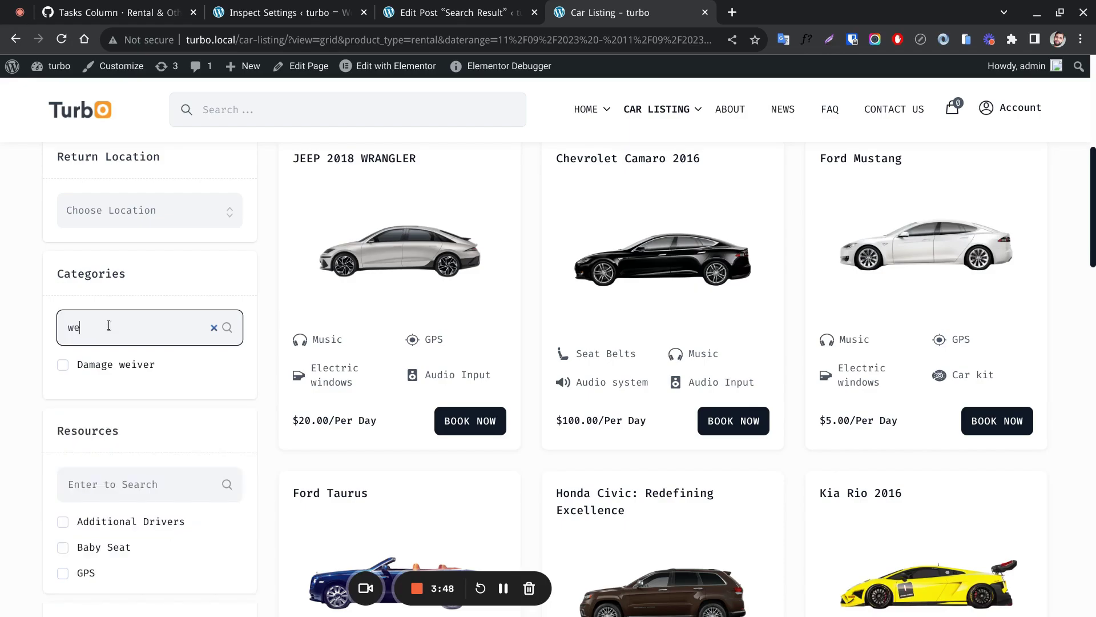
pyautogui.press('BackSpace')
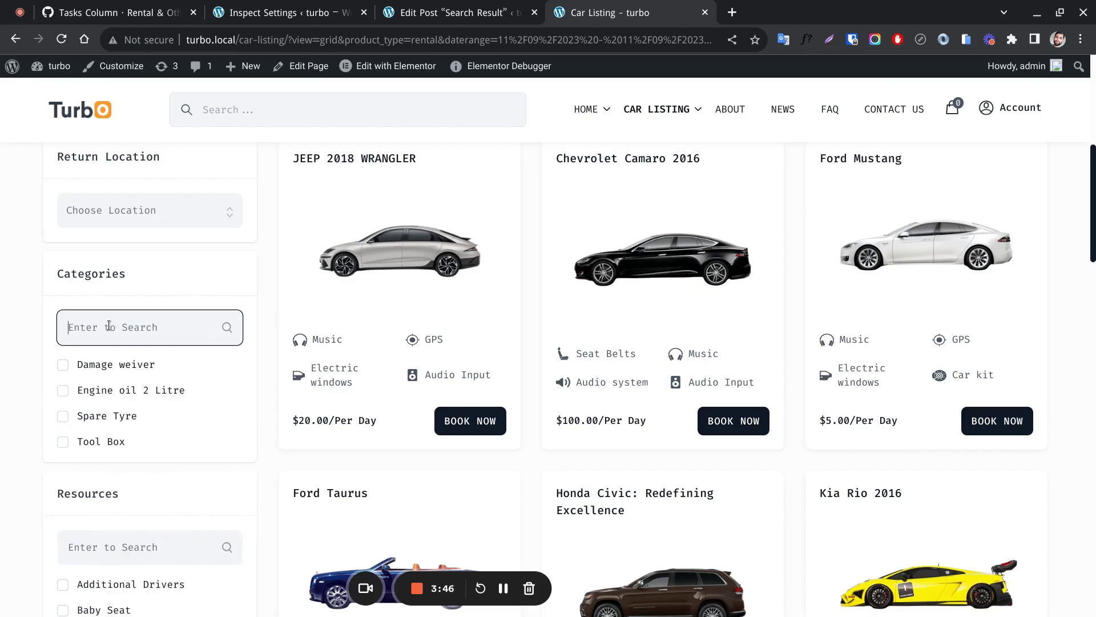
pyautogui.write('li')
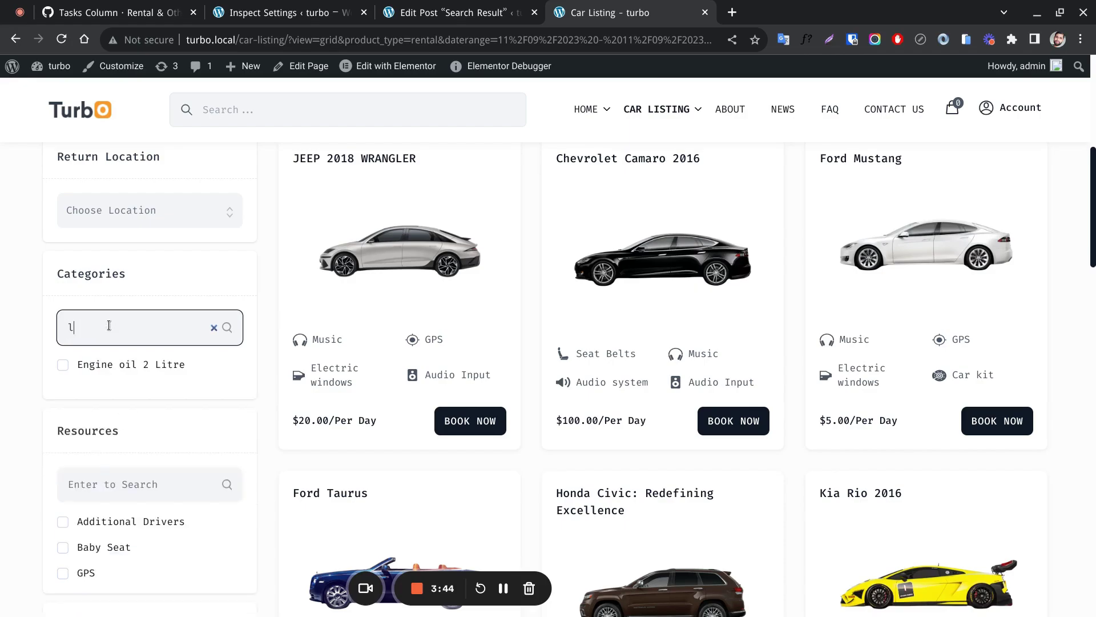
pyautogui.press('BackSpace')
# Step: Select the 'No. of adult 6' Person option in the sidebar
pyautogui.scroll(-3, 114, 343)
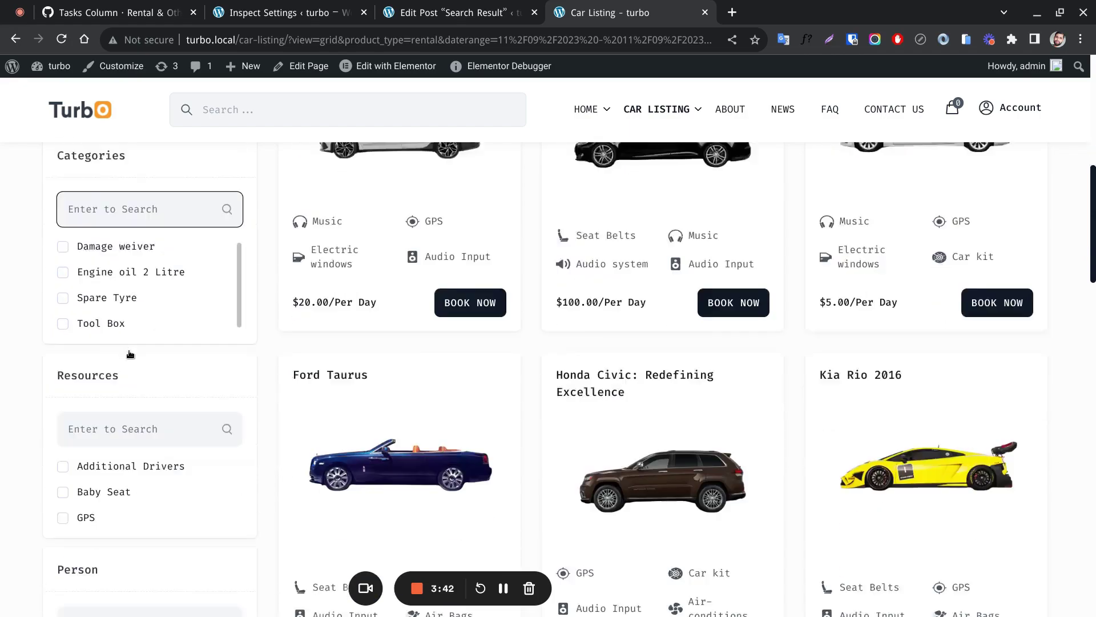
pyautogui.scroll(-5, 112, 420)
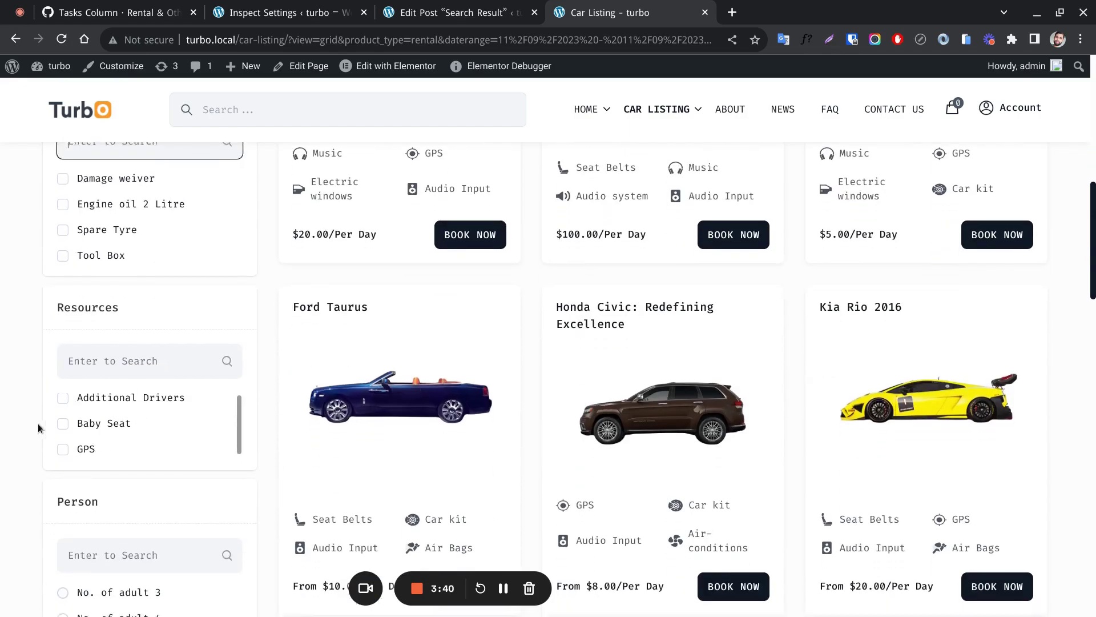
pyautogui.scroll(-2, 124, 403)
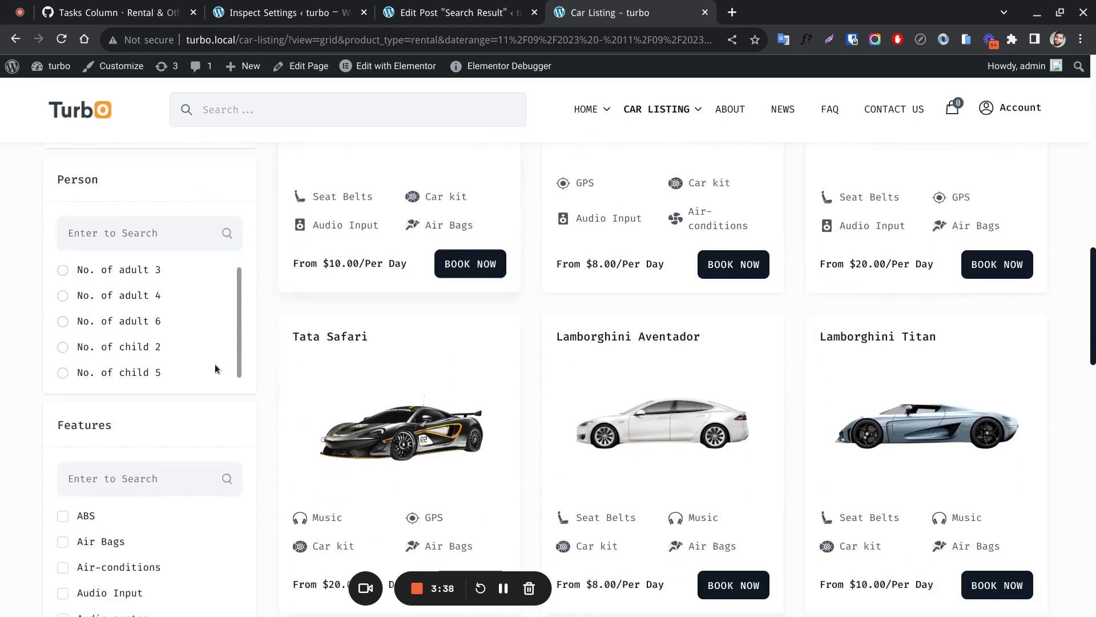
pyautogui.click(135, 315)
# Step: Tick the 'Air-conditions' feature filter to narrow the cars further
pyautogui.scroll(3, 521, 388)
pyautogui.scroll(-3, 478, 398)
pyautogui.scroll(1, 434, 368)
pyautogui.scroll(10, 434, 368)
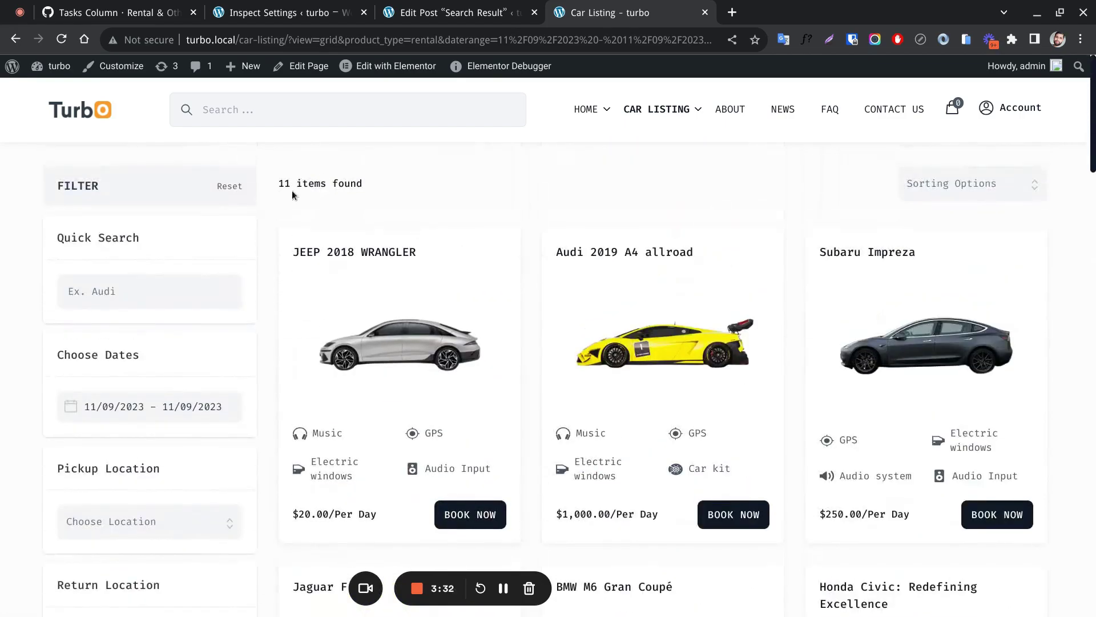
pyautogui.scroll(-9, 287, 365)
pyautogui.scroll(-4, 246, 399)
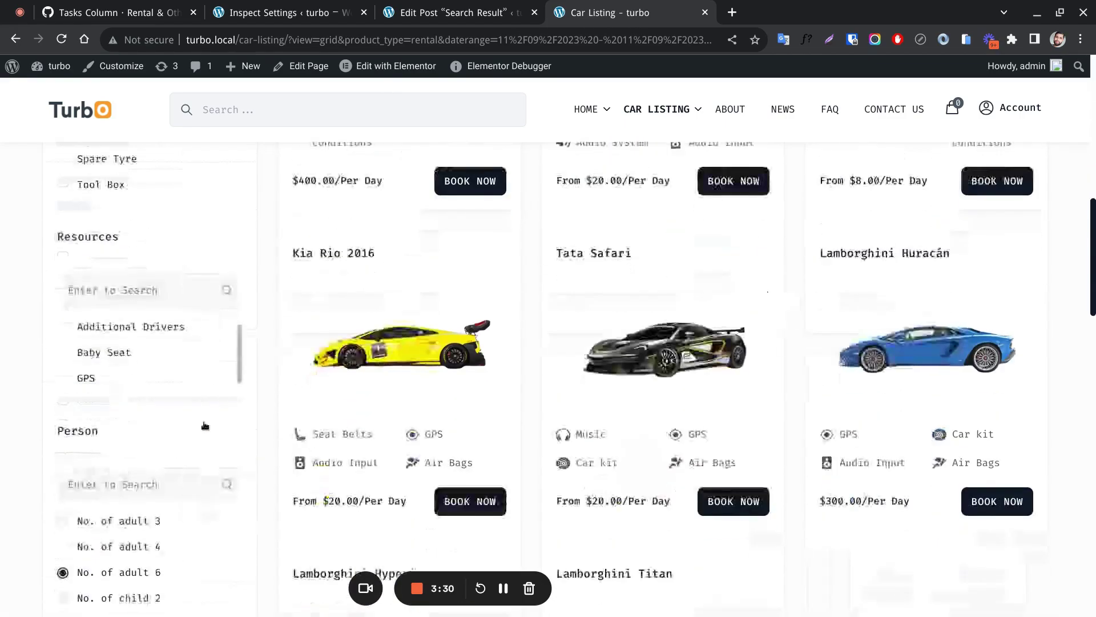
pyautogui.scroll(-6, 125, 446)
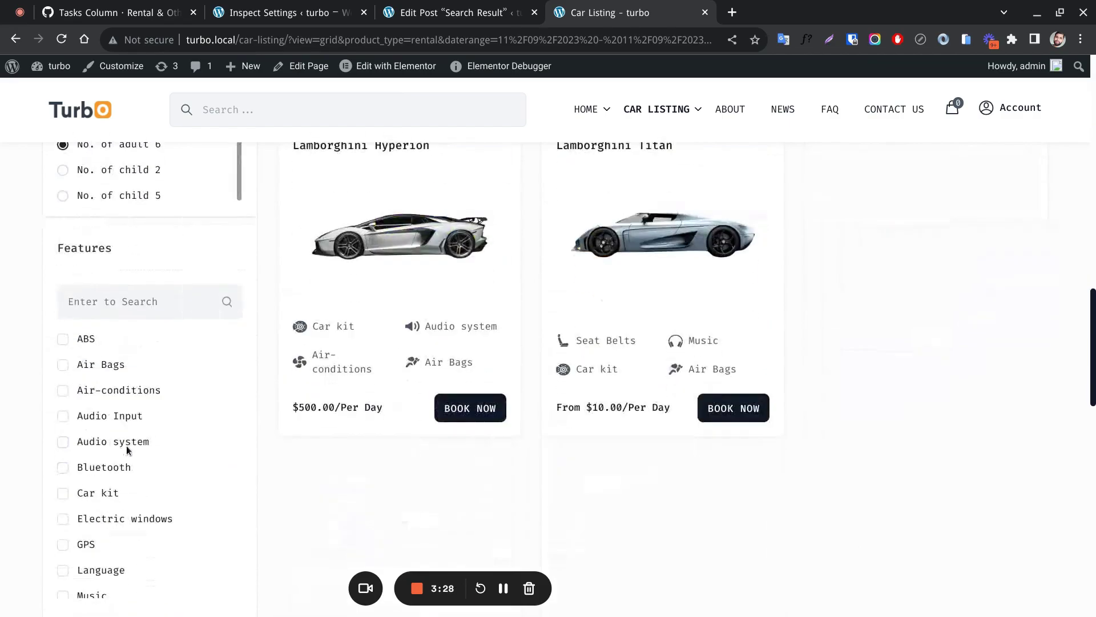
pyautogui.click(103, 390)
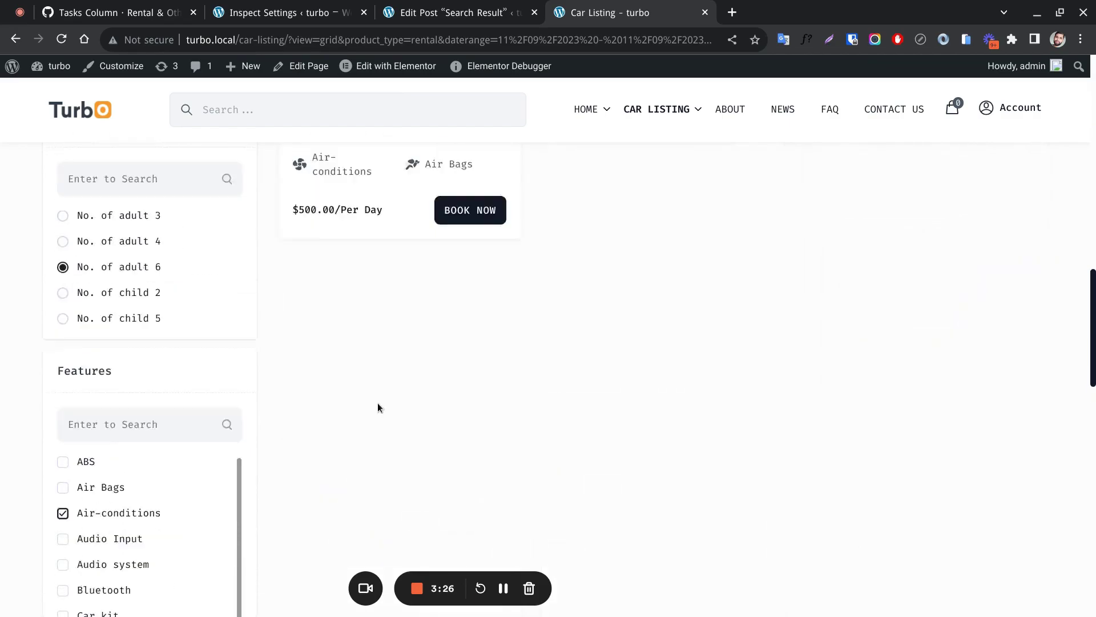
pyautogui.scroll(-15, 378, 403)
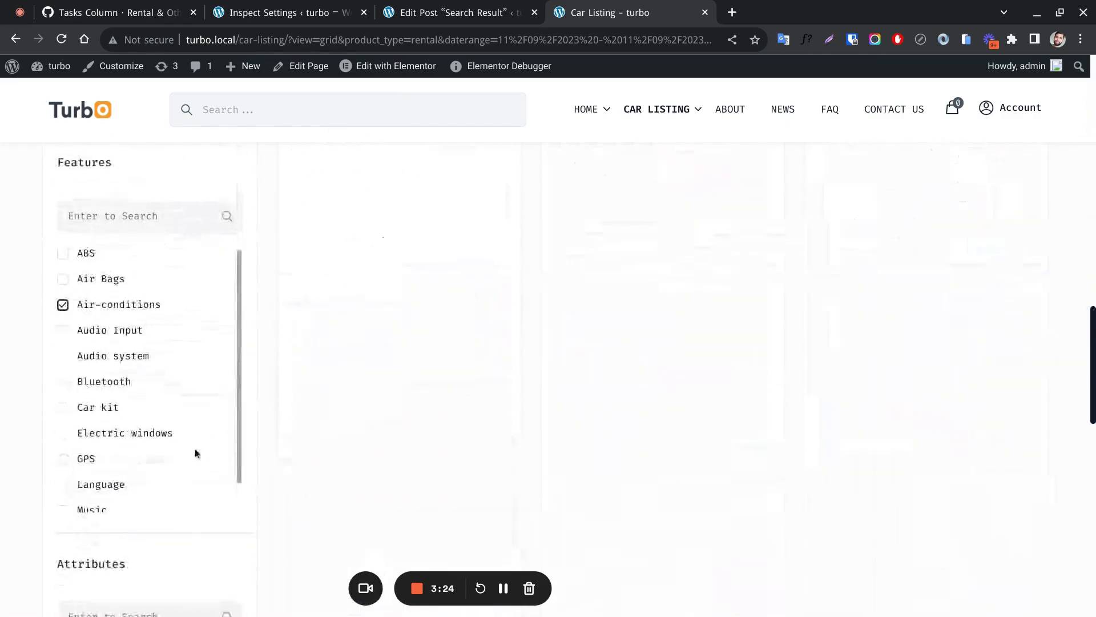
pyautogui.scroll(-1, 169, 464)
pyautogui.scroll(-5, 108, 491)
pyautogui.scroll(-6, 228, 377)
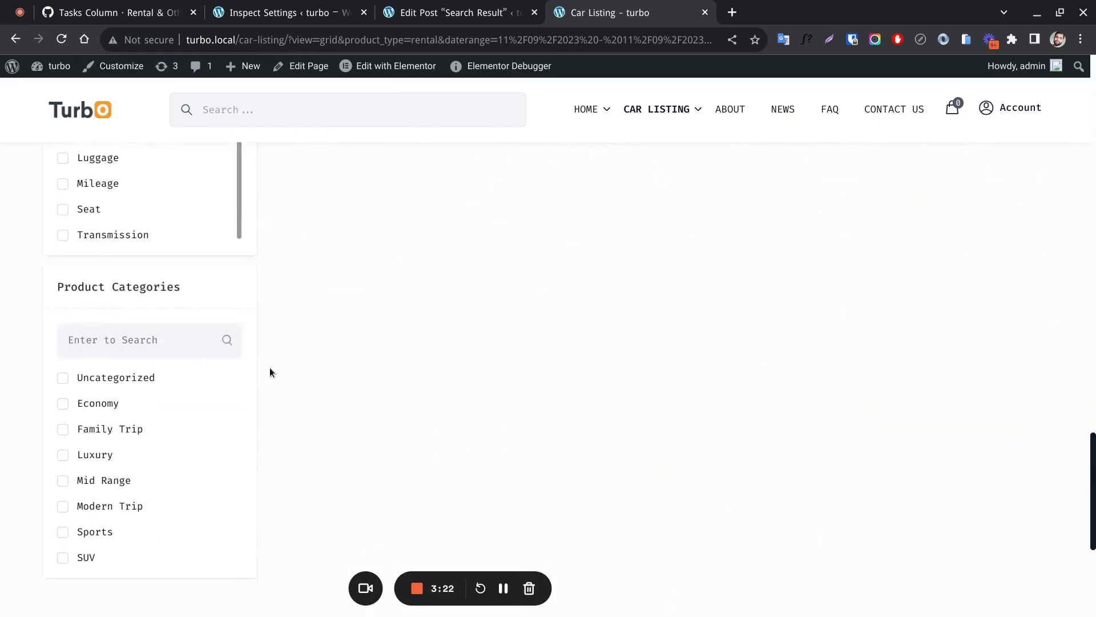
# Step: On the Search Result post, check Choose Product Type and keep it as Rental Products
pyautogui.click(416, 13)
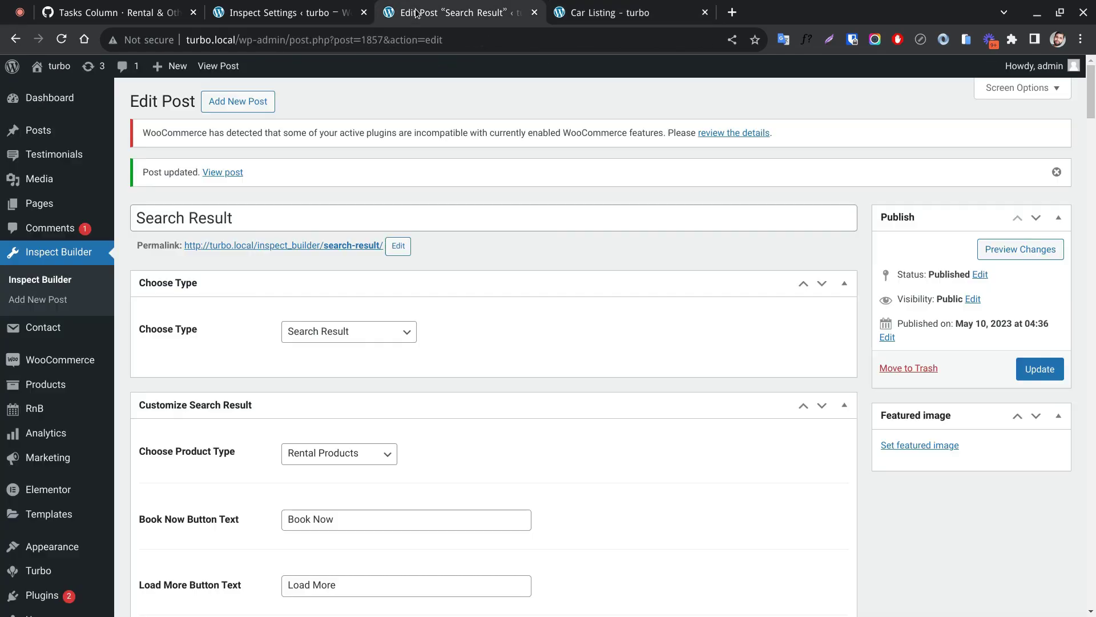
pyautogui.scroll(-3, 375, 332)
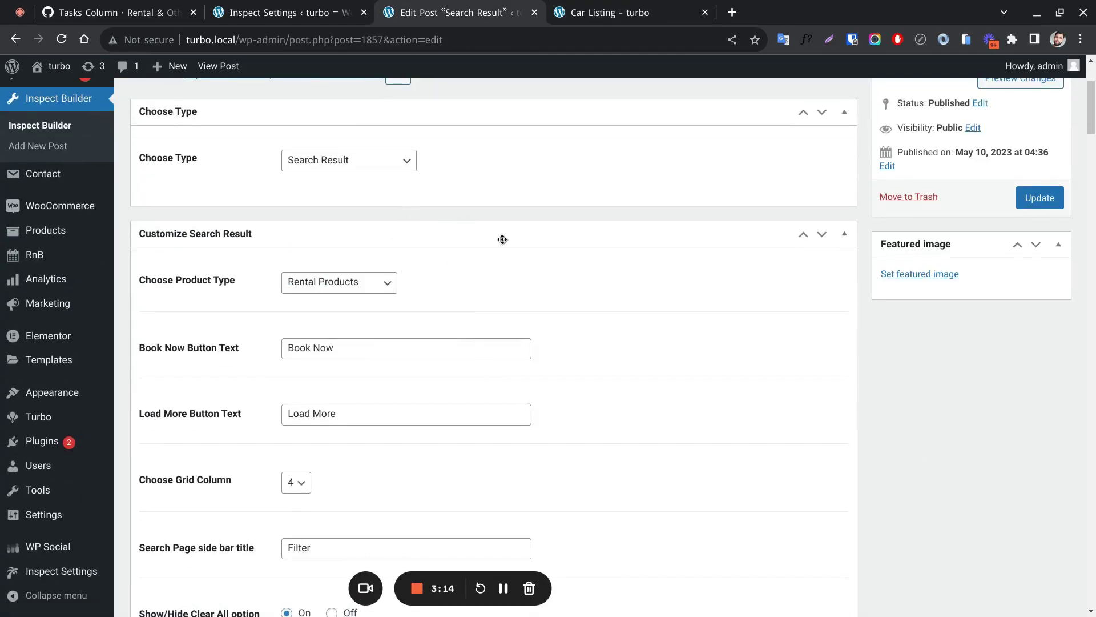
pyautogui.click(324, 286)
pyautogui.click(327, 284)
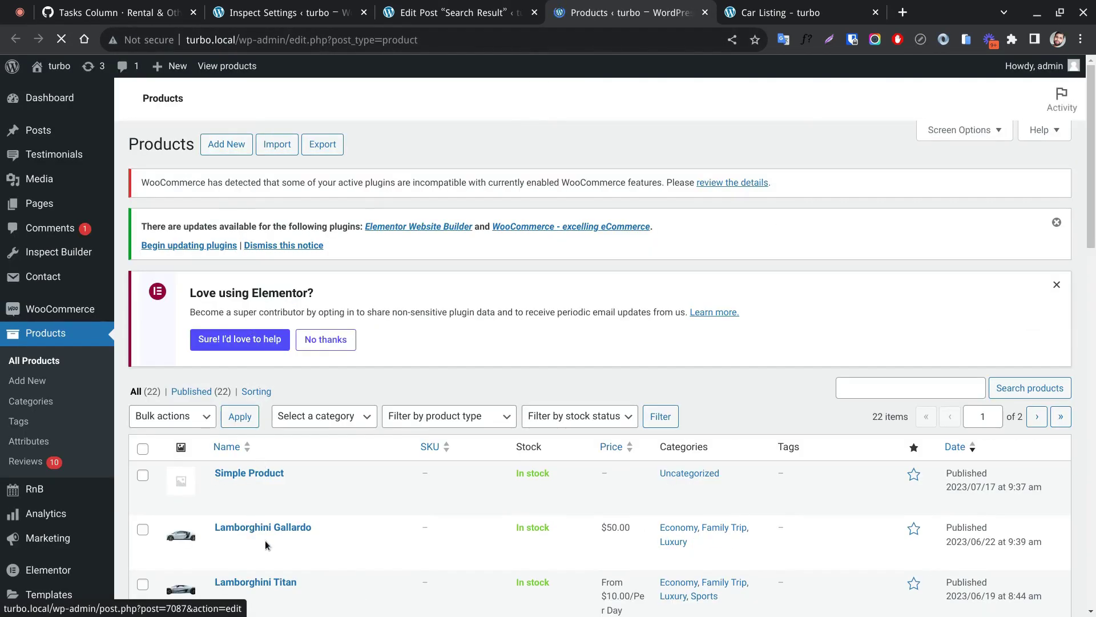
# Step: Edit Simple Product and check its Product data type, leaving it as Simple product
pyautogui.scroll(-3, 303, 384)
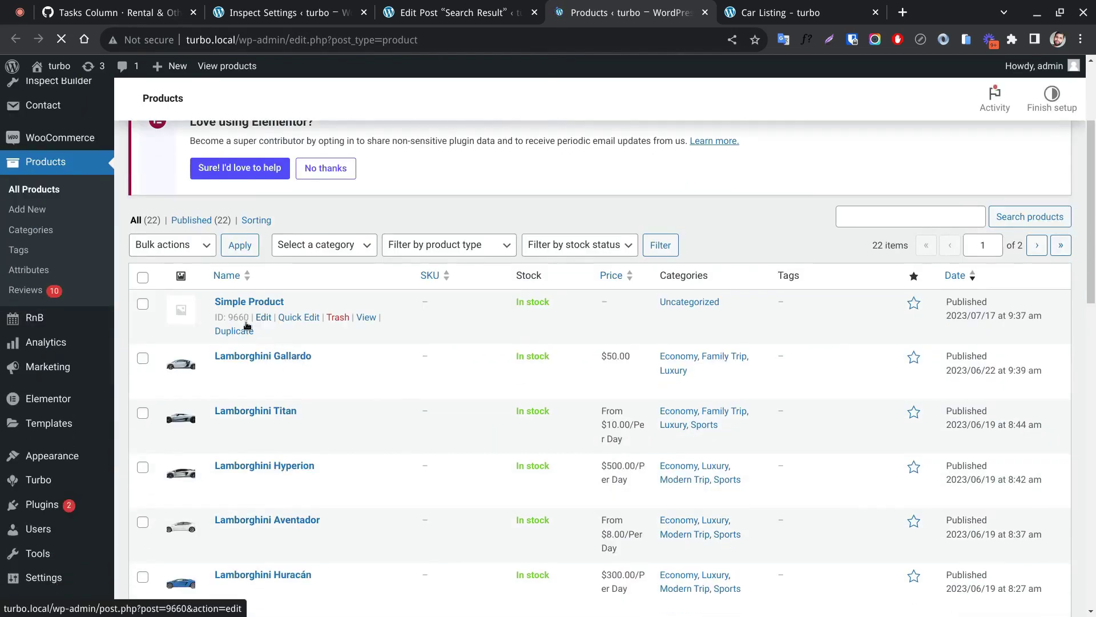
pyautogui.click(263, 318)
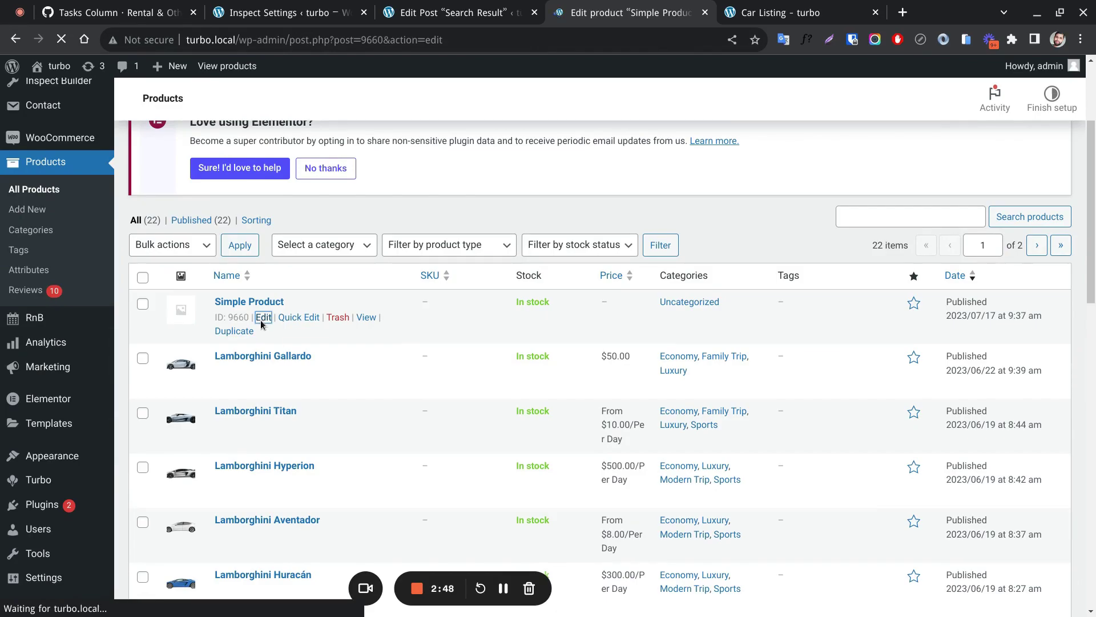
pyautogui.scroll(-3, 309, 321)
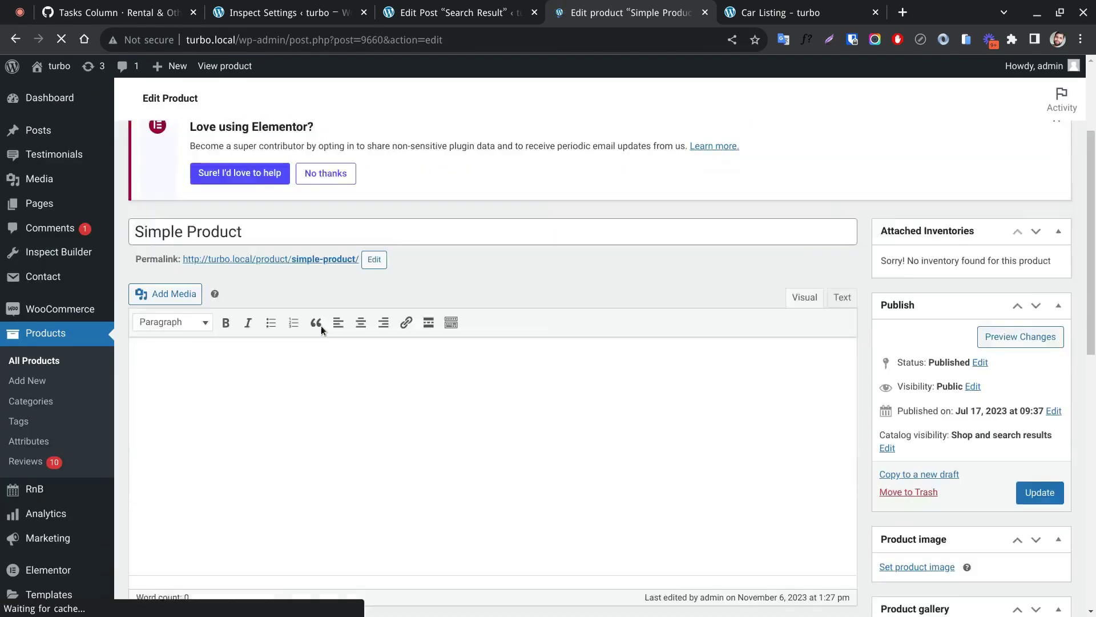
pyautogui.scroll(-8, 321, 330)
pyautogui.click(263, 336)
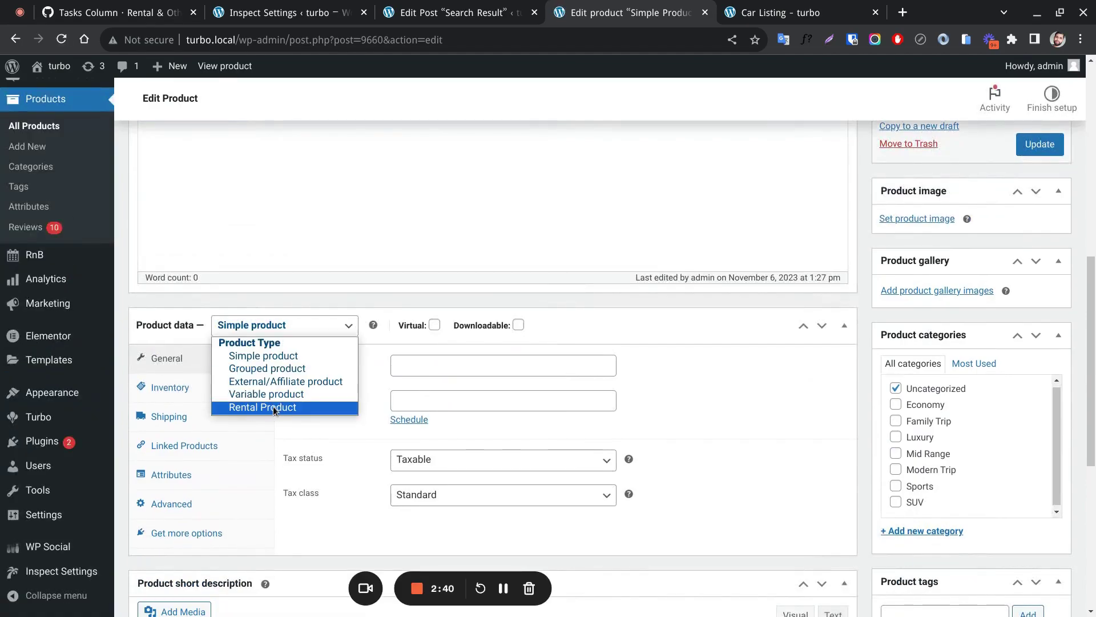
pyautogui.click(481, 9)
# Step: Recheck product types, keeping Rental Products on Search Result and Simple Product unchanged
pyautogui.click(482, 11)
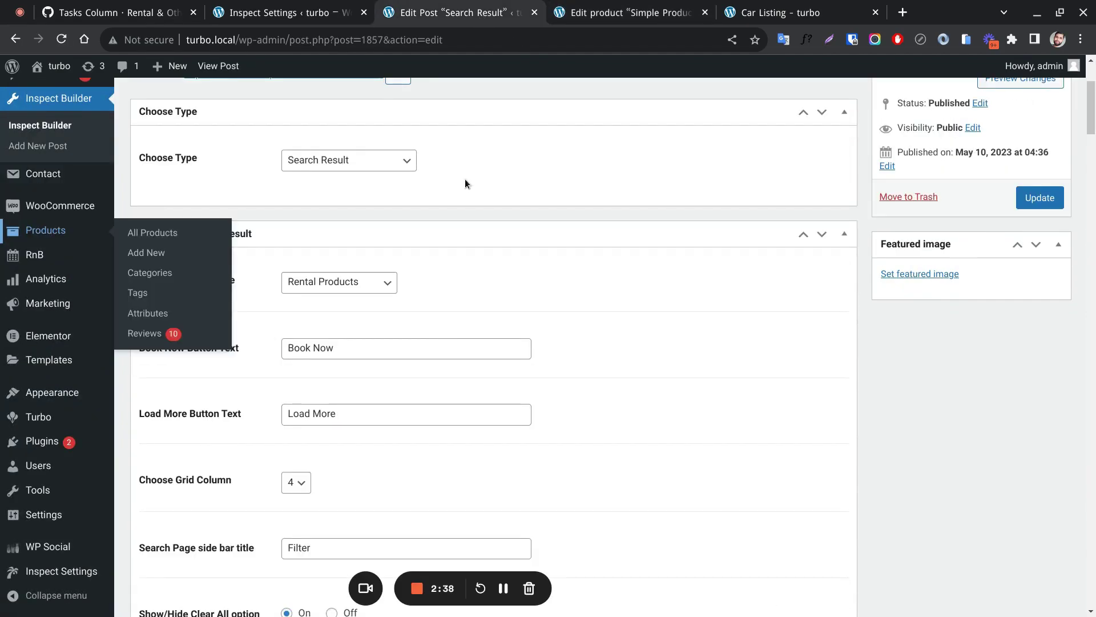
pyautogui.click(334, 292)
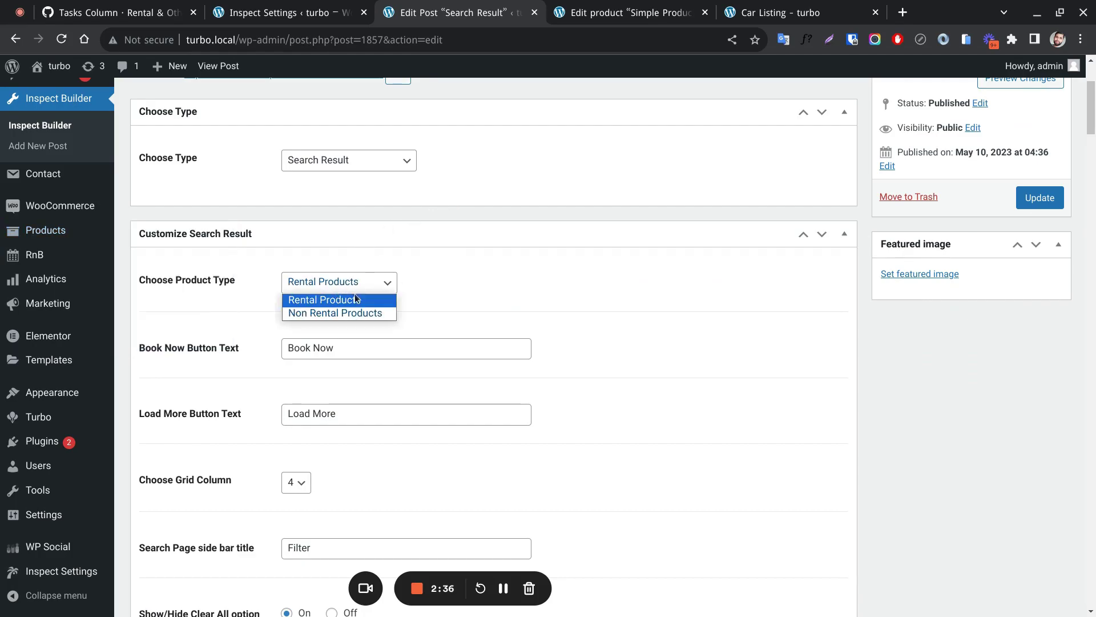
pyautogui.click(605, 12)
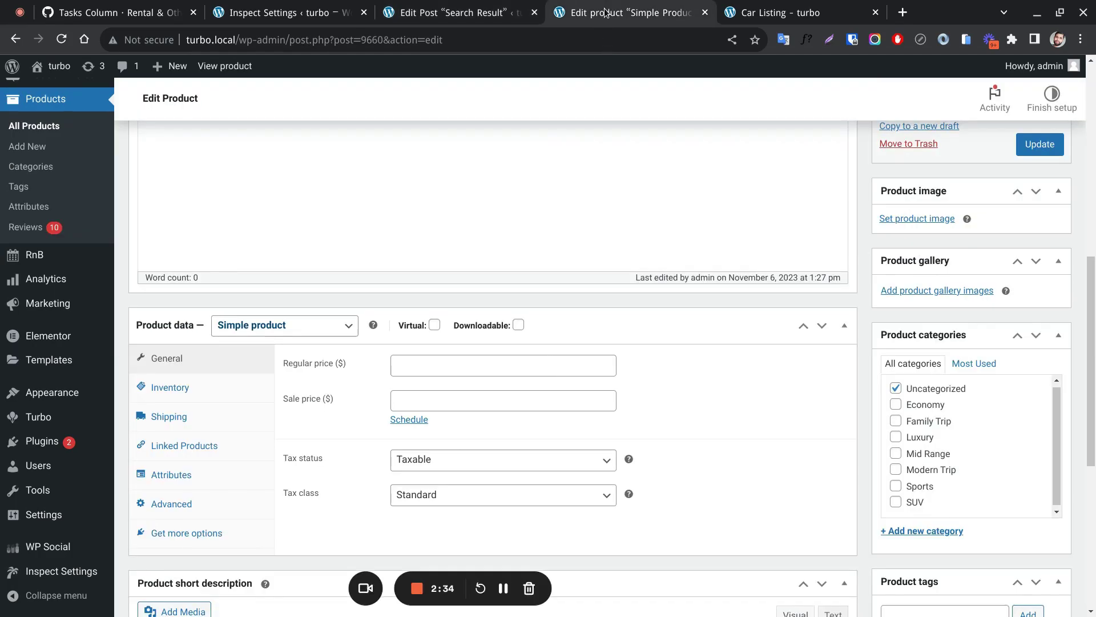
pyautogui.click(325, 323)
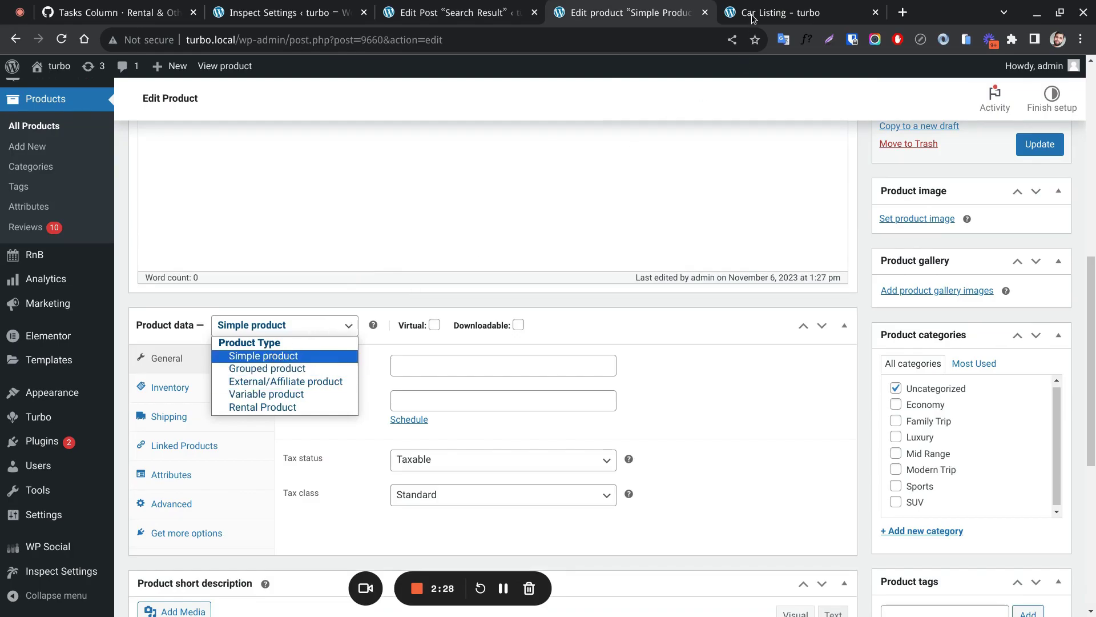
pyautogui.press('Escape')
# Step: Return to the Search Result post and scroll down to Customize Listing Filters
pyautogui.hotkey('ctrl', '2')
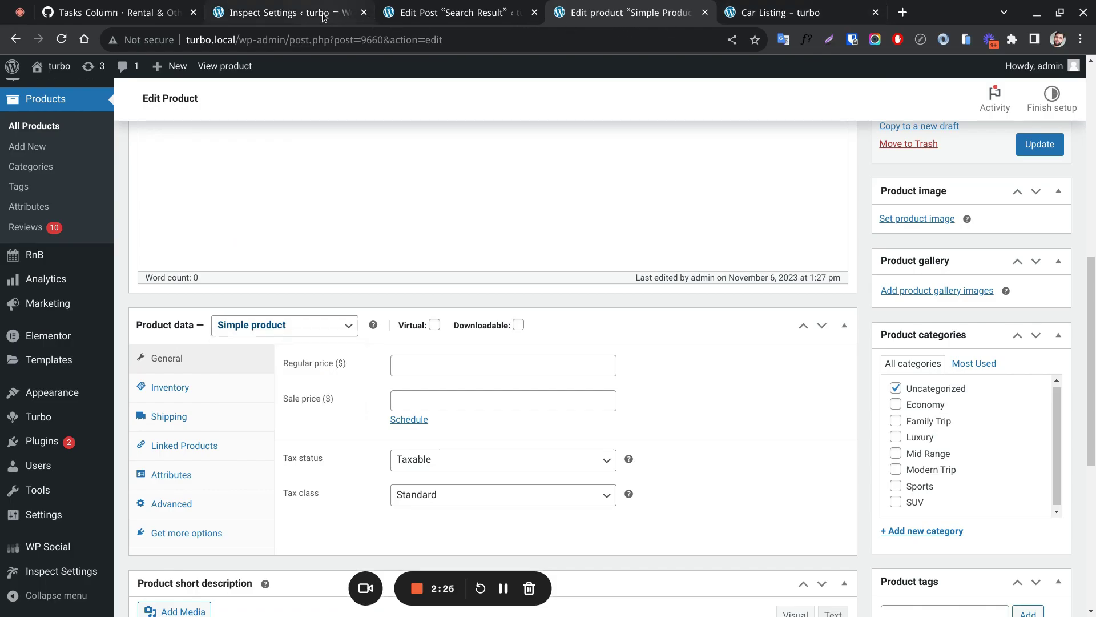
pyautogui.click(740, 8)
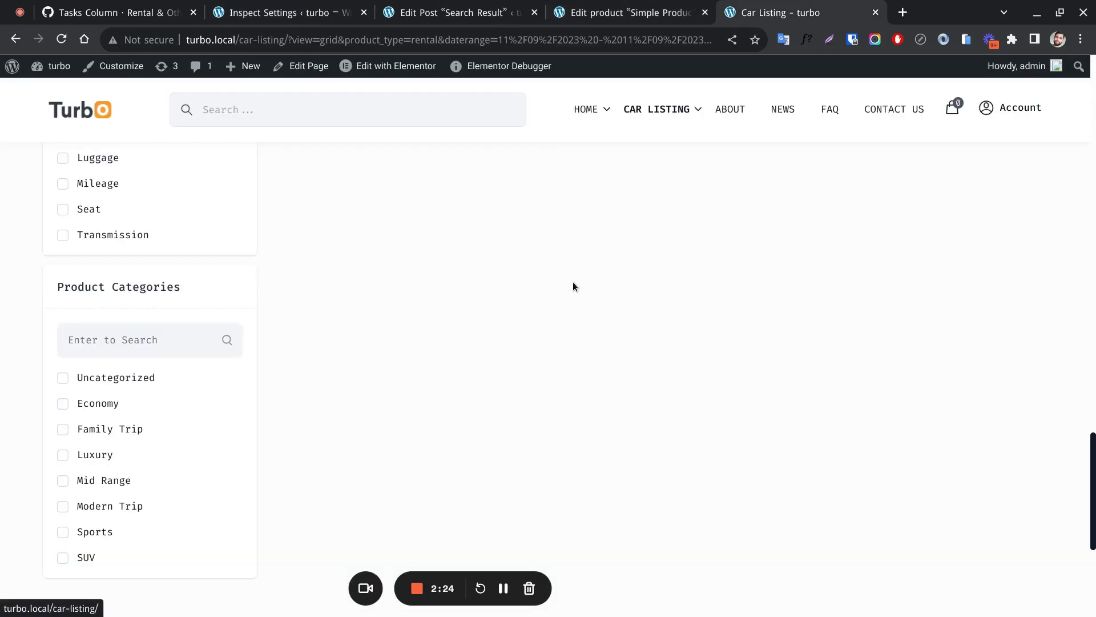
pyautogui.scroll(-4, 571, 286)
pyautogui.scroll(10, 573, 296)
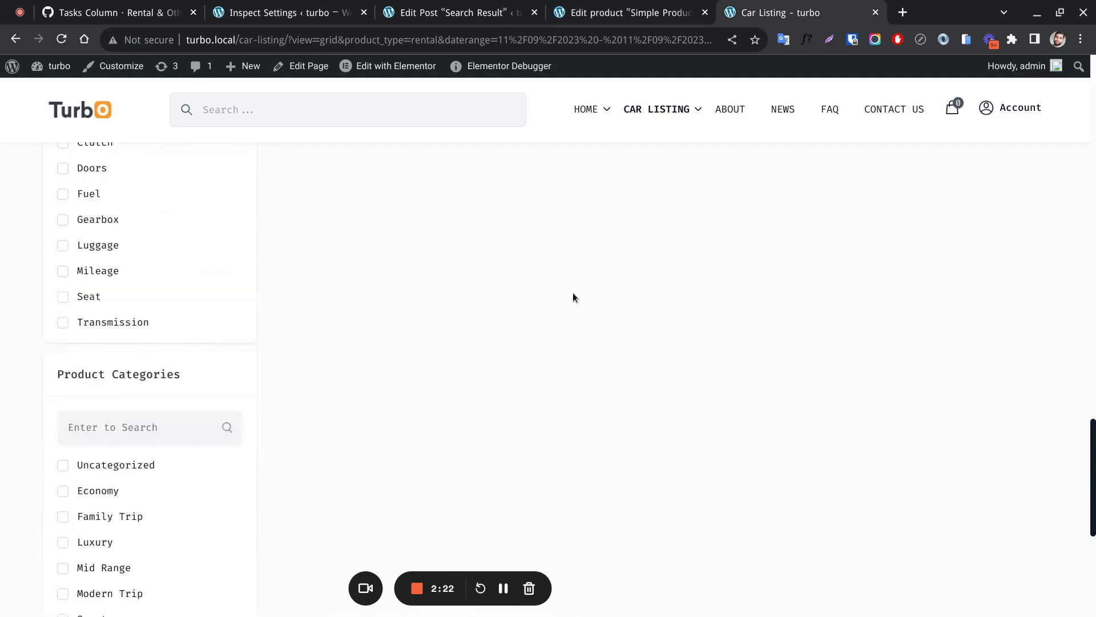
pyautogui.click(477, 13)
pyautogui.scroll(-7, 471, 334)
pyautogui.scroll(-8, 472, 334)
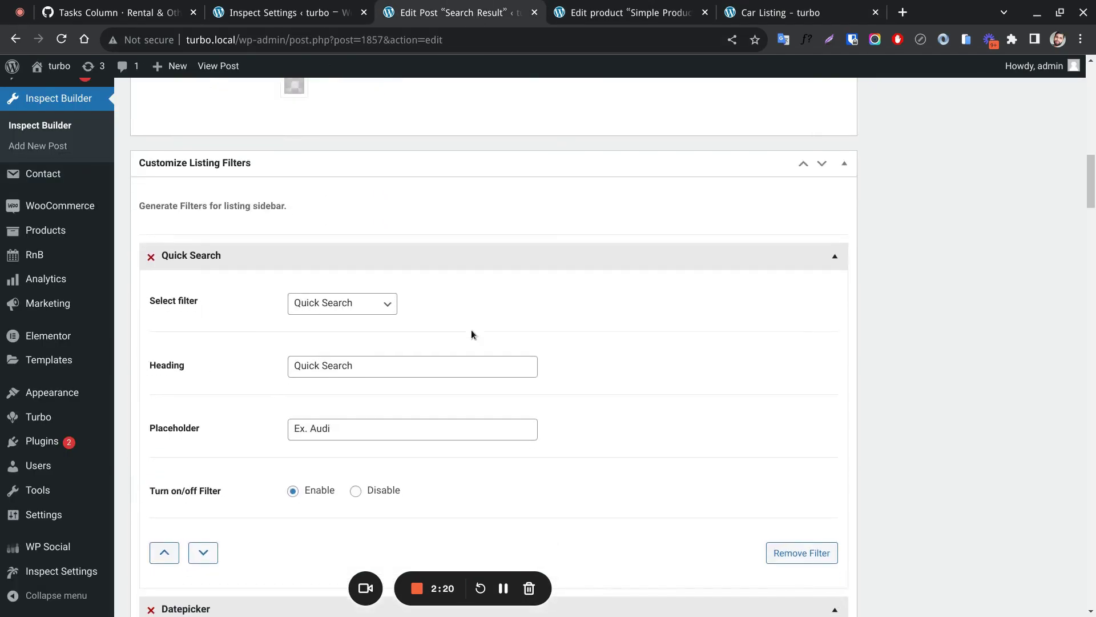
pyautogui.click(384, 229)
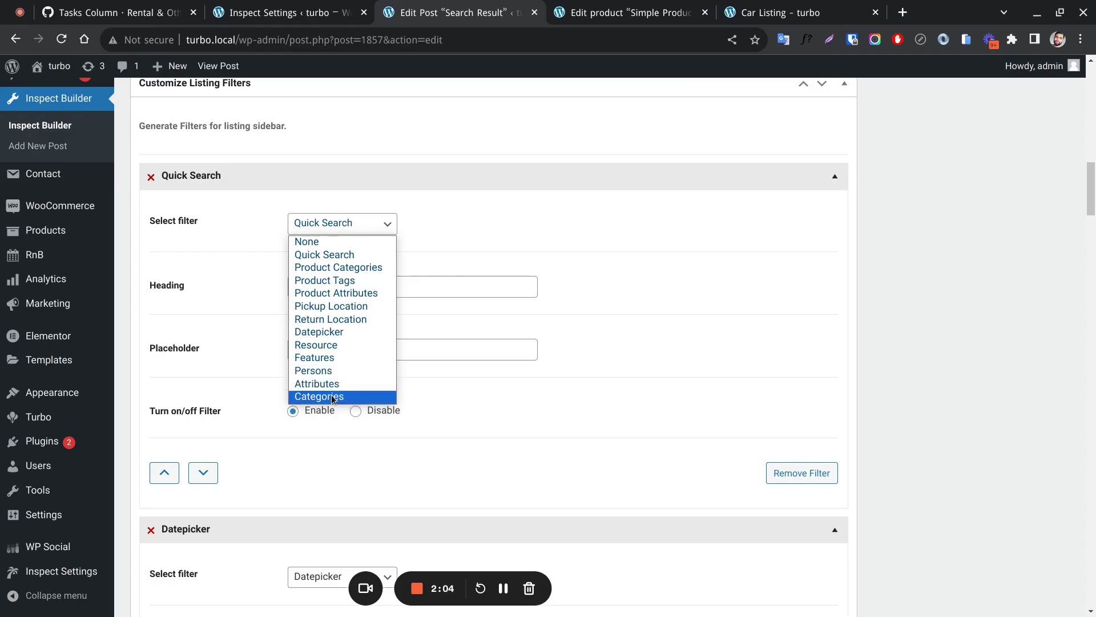
pyautogui.click(495, 330)
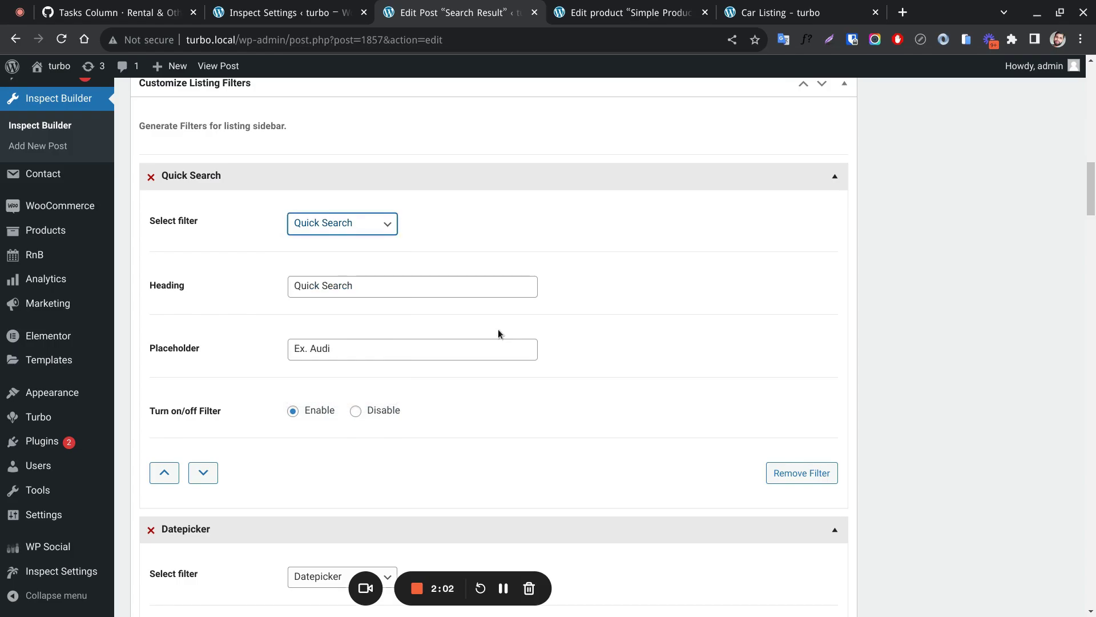
pyautogui.scroll(-13, 497, 329)
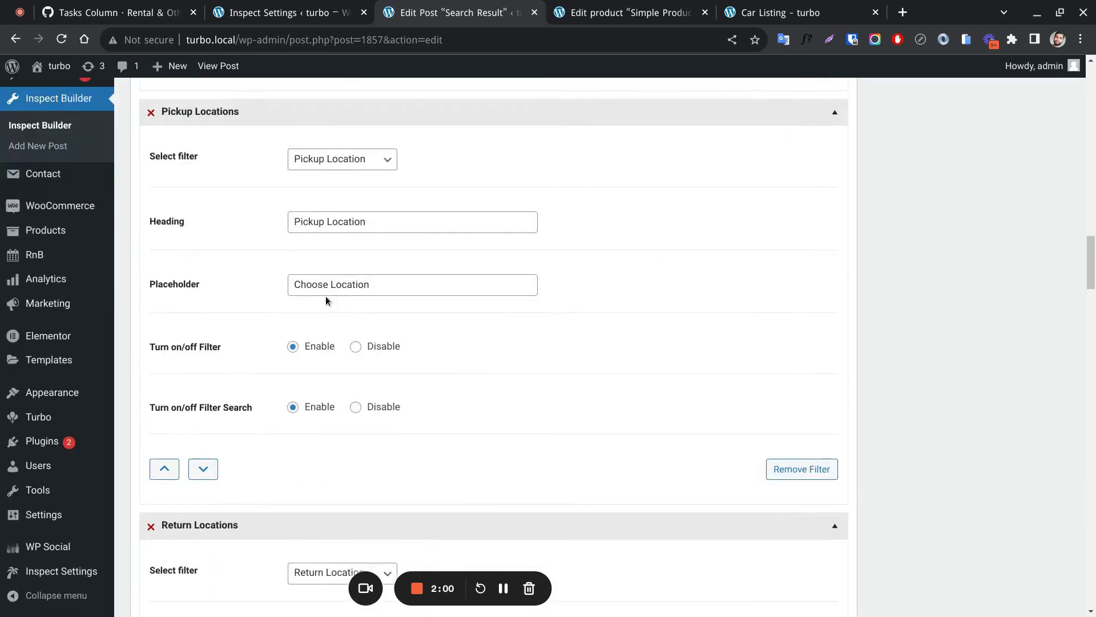
pyautogui.scroll(-4, 308, 343)
pyautogui.scroll(-9, 343, 366)
pyautogui.scroll(-20, 296, 409)
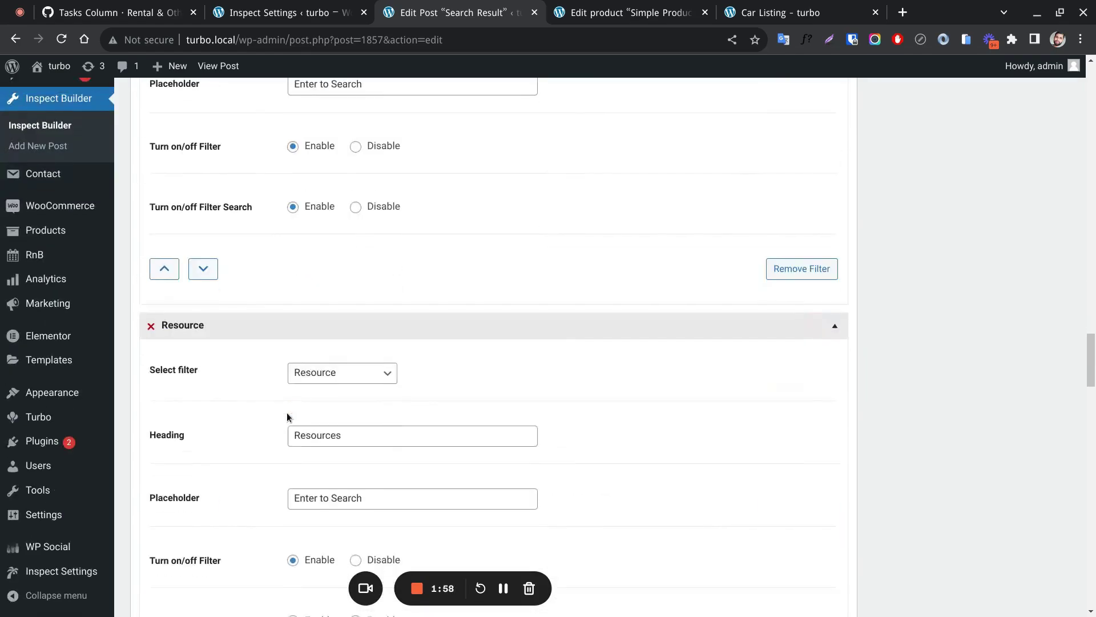
pyautogui.scroll(-18, 350, 362)
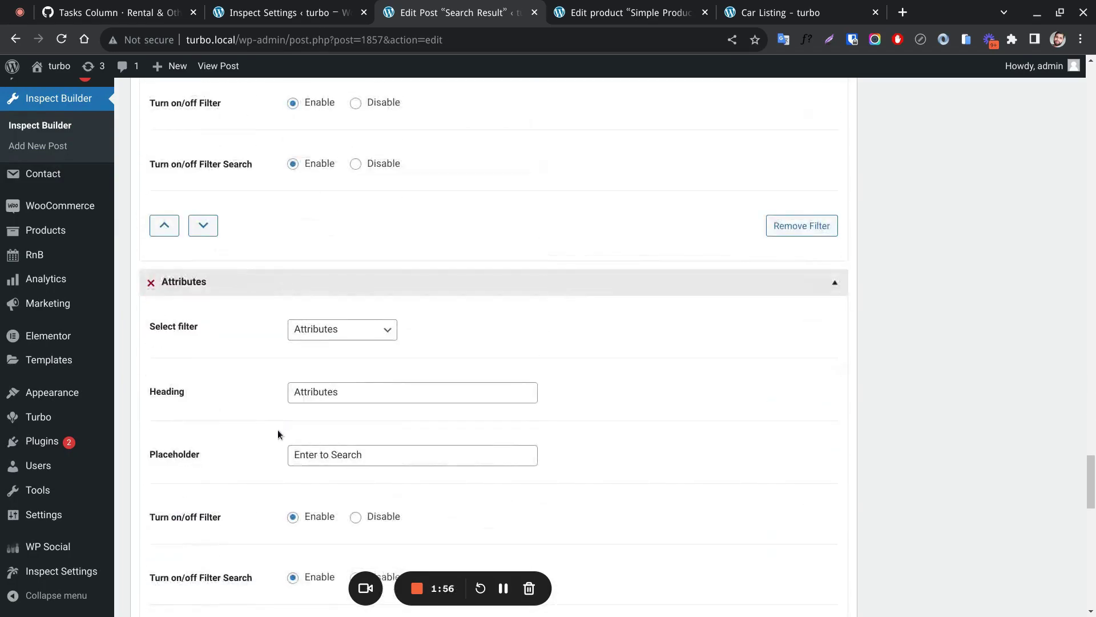
pyautogui.click(209, 500)
# Step: Set the new Filter 12's Select filter type to Product Categories
pyautogui.scroll(-5, 297, 422)
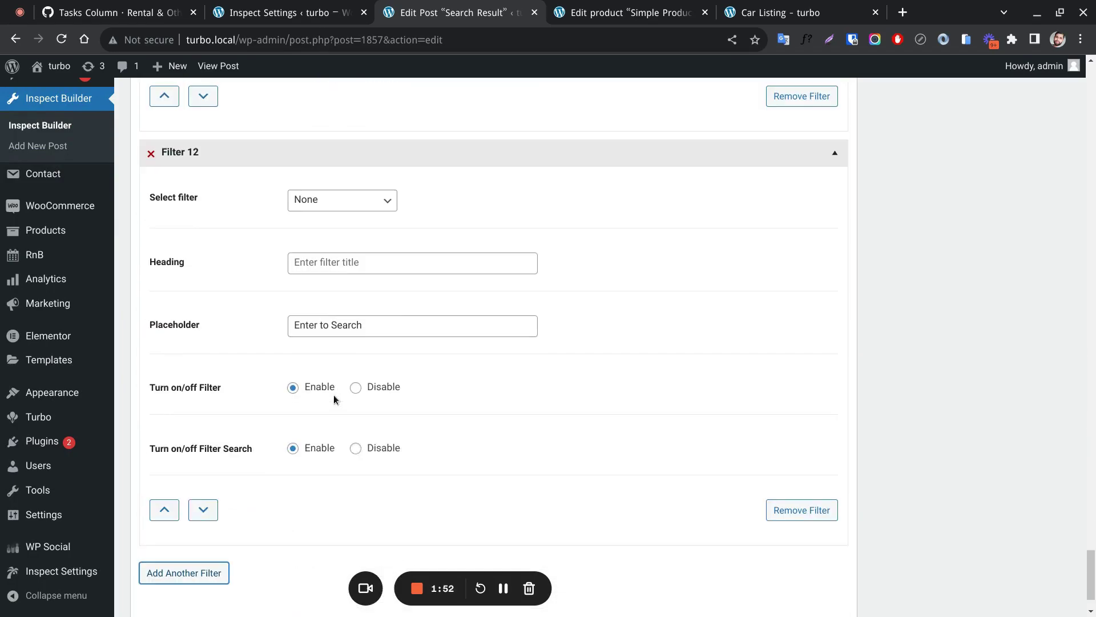
pyautogui.click(335, 199)
pyautogui.click(339, 244)
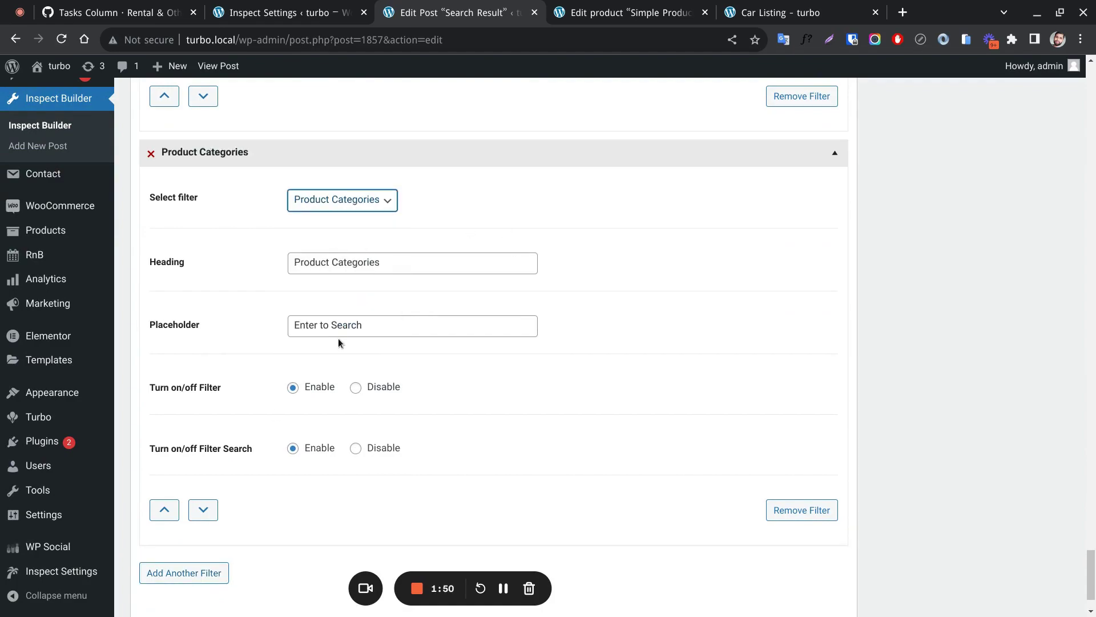
pyautogui.click(323, 204)
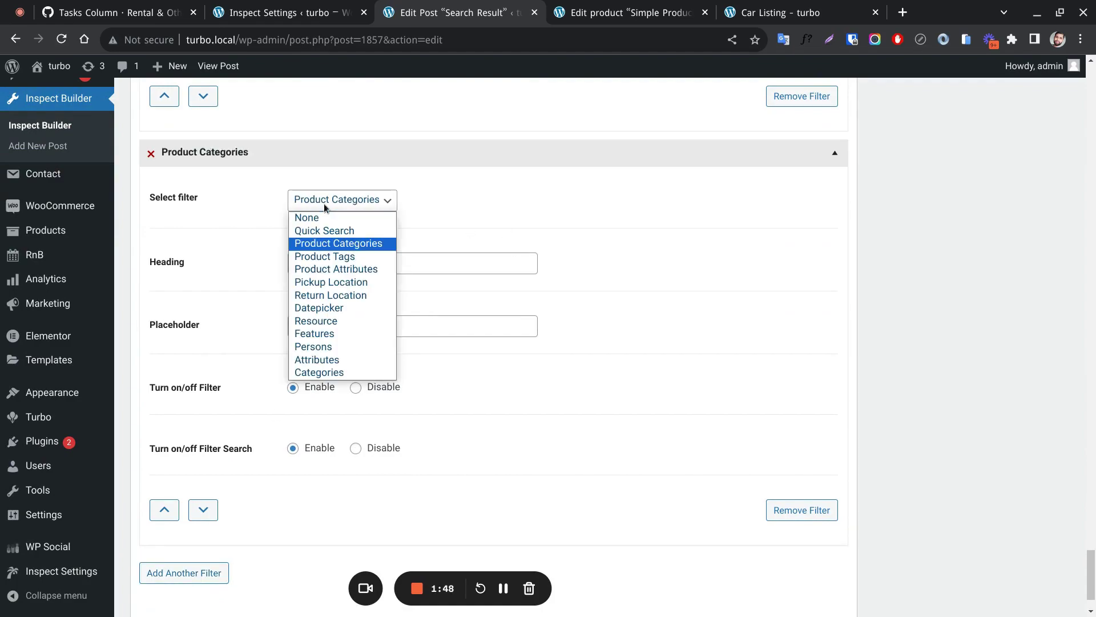
pyautogui.click(461, 221)
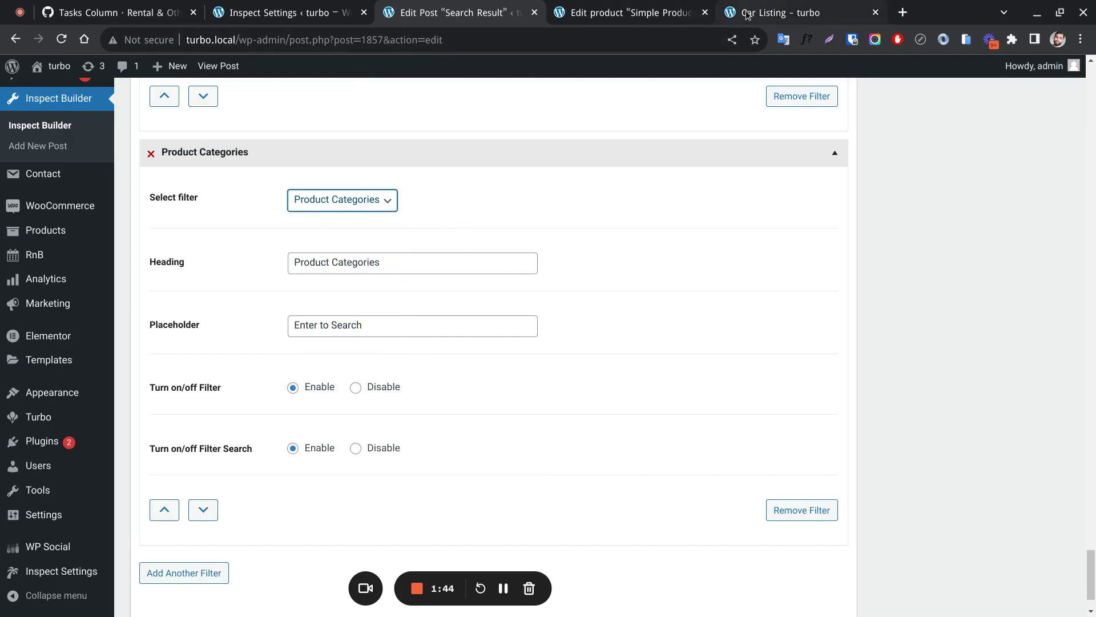
pyautogui.scroll(3, 264, 294)
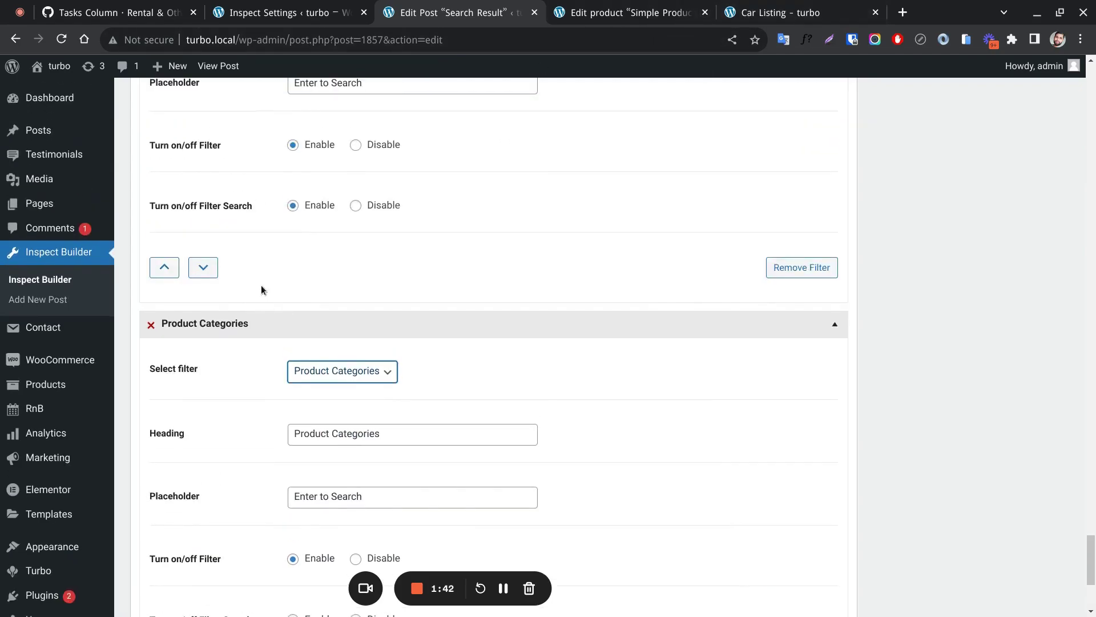
pyautogui.click(252, 18)
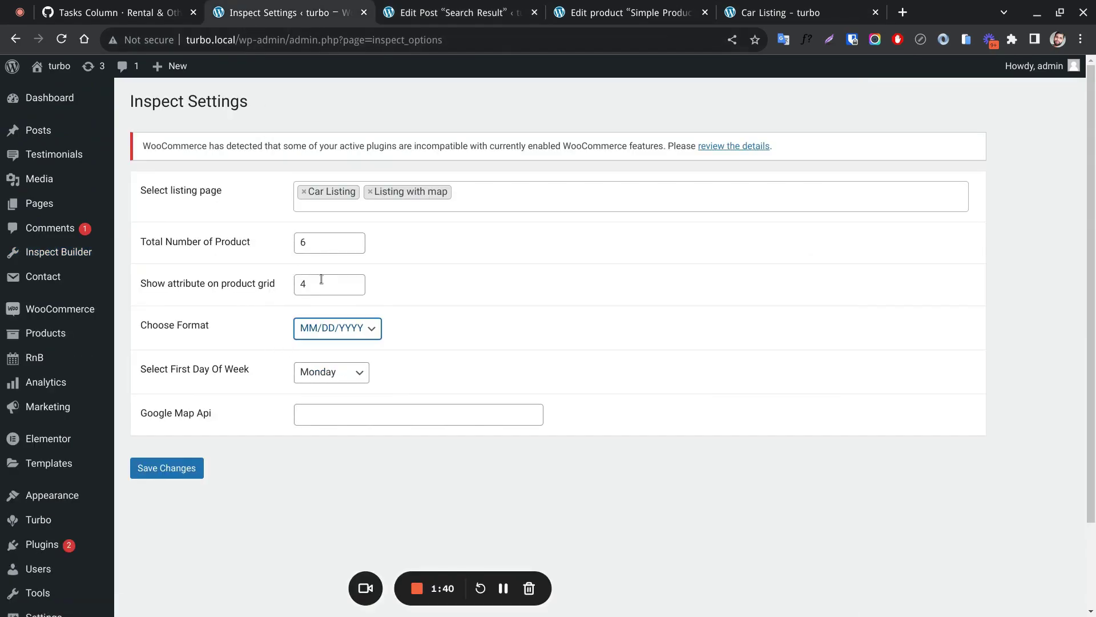
# Step: Check the attributes-per-grid value 4 in Inspect Settings against the front-end car listing
pyautogui.moveTo(322, 278); pyautogui.dragTo(287, 280)
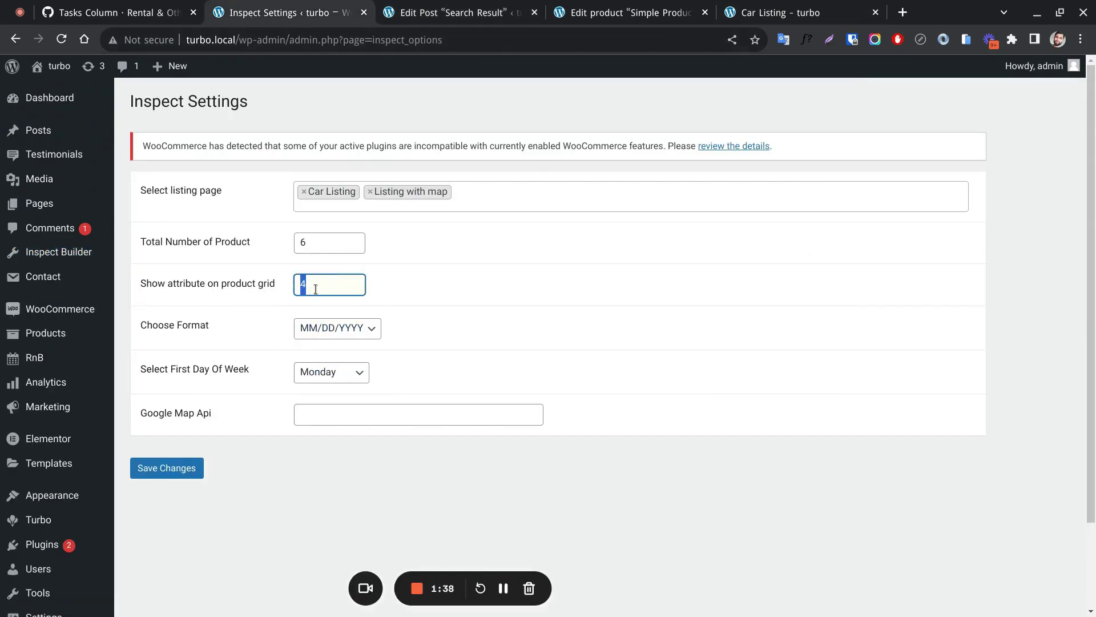
pyautogui.click(770, 13)
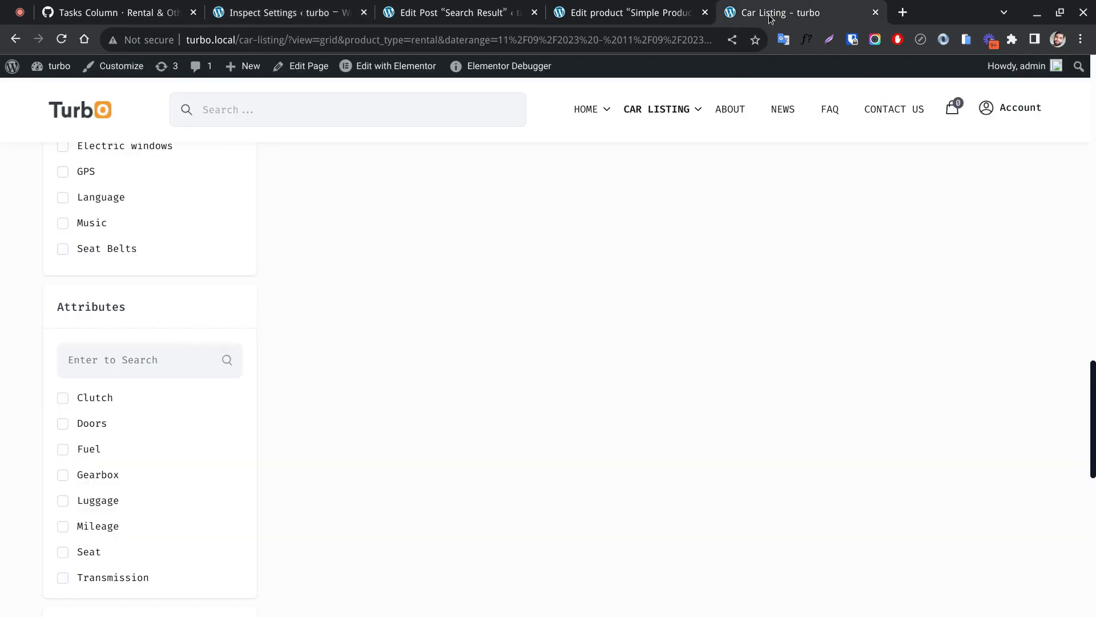
pyautogui.scroll(10, 581, 311)
pyautogui.scroll(-3, 328, 367)
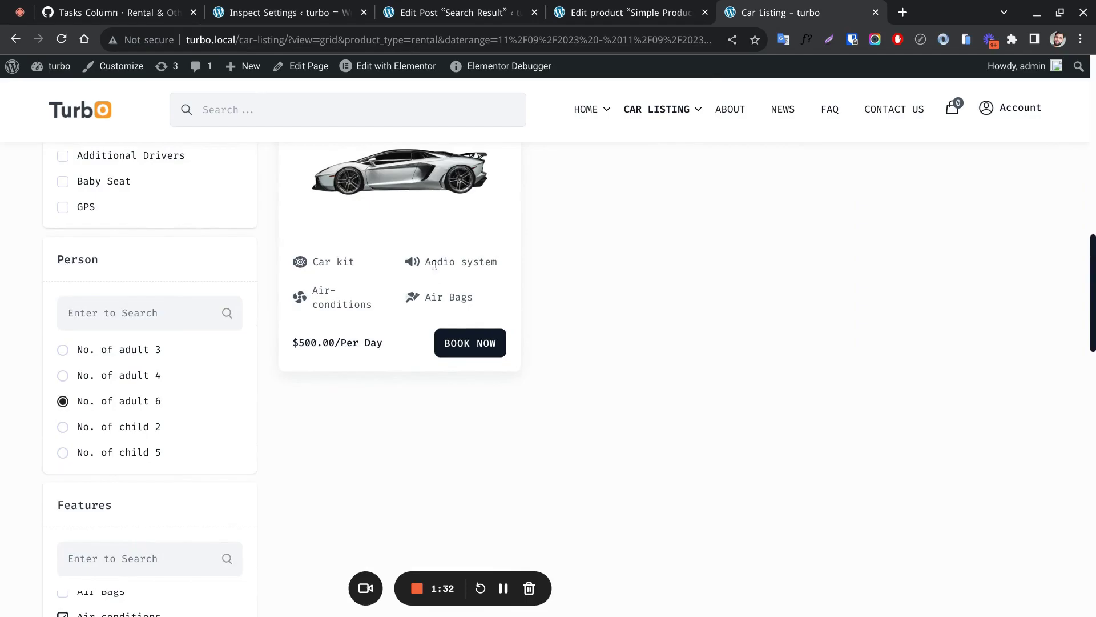
pyautogui.click(319, 15)
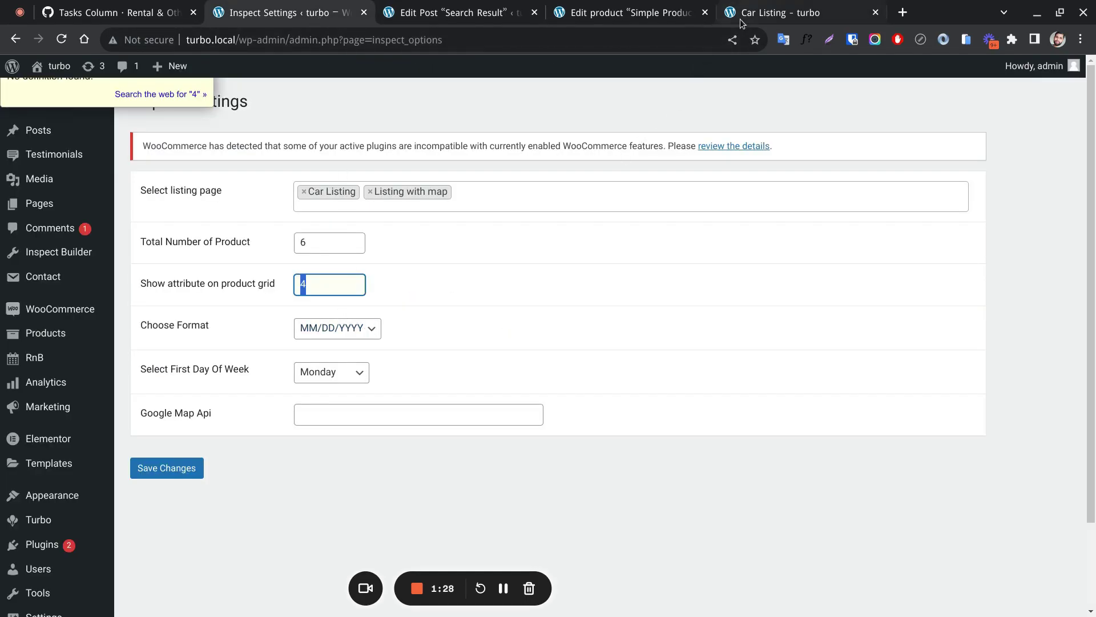
pyautogui.click(770, 13)
# Step: Reload the car listing showing 7 items and confirm First Day Of Week stays Monday
pyautogui.press('F5')
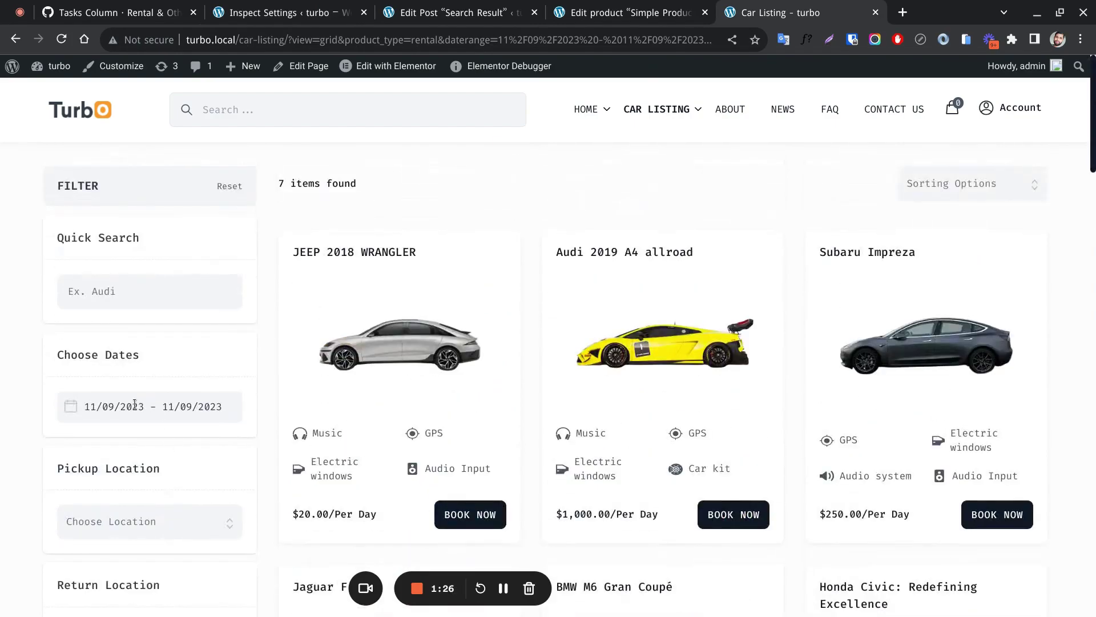
pyautogui.click(135, 404)
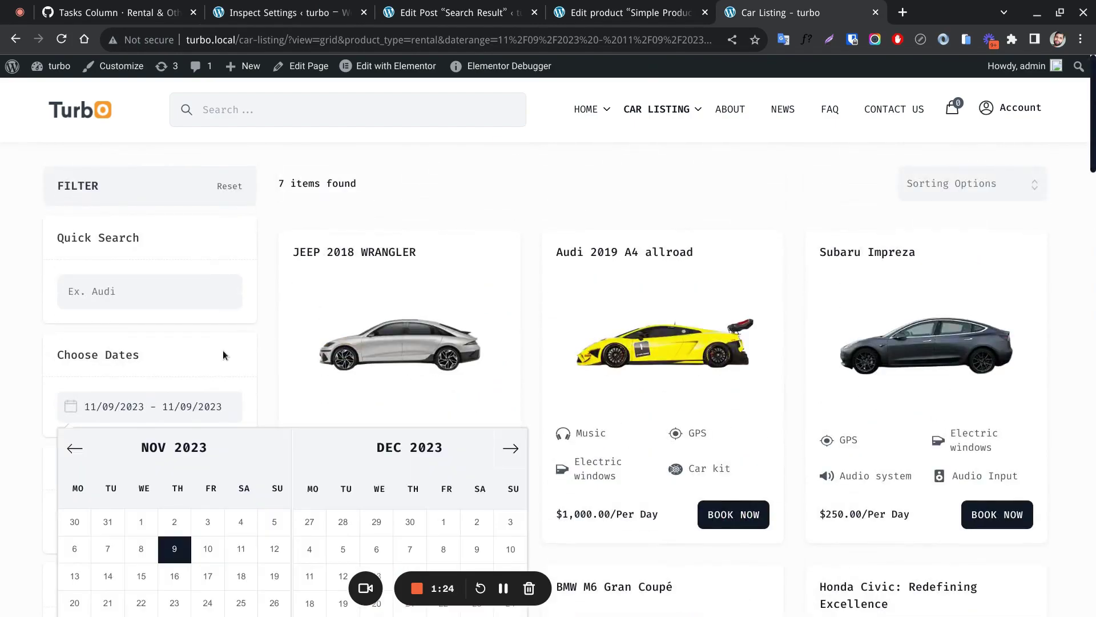
pyautogui.click(290, 17)
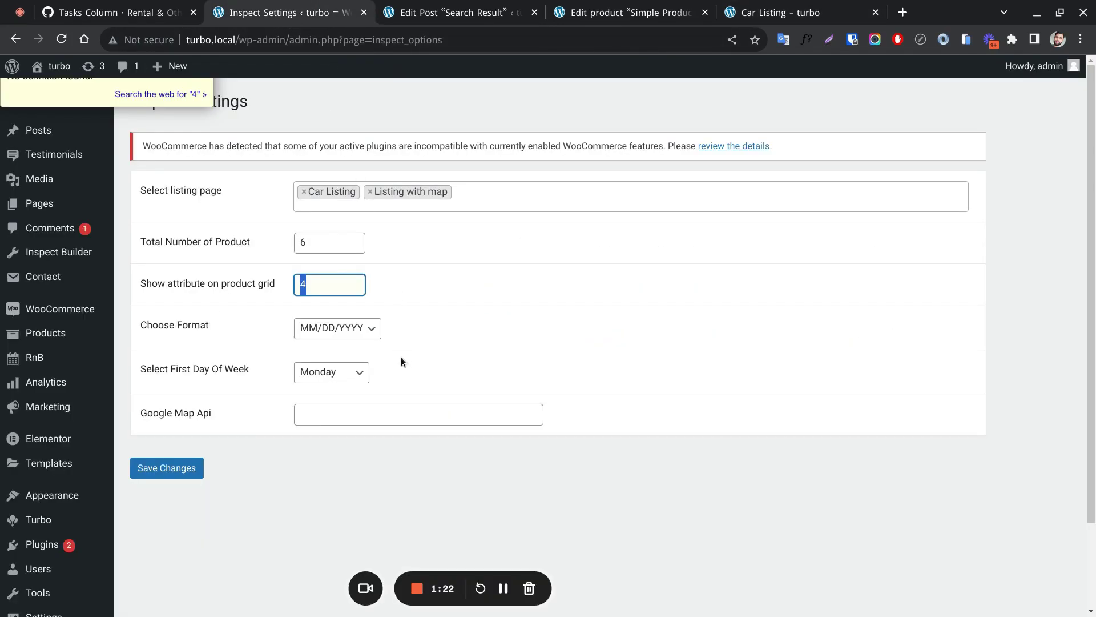
pyautogui.click(346, 373)
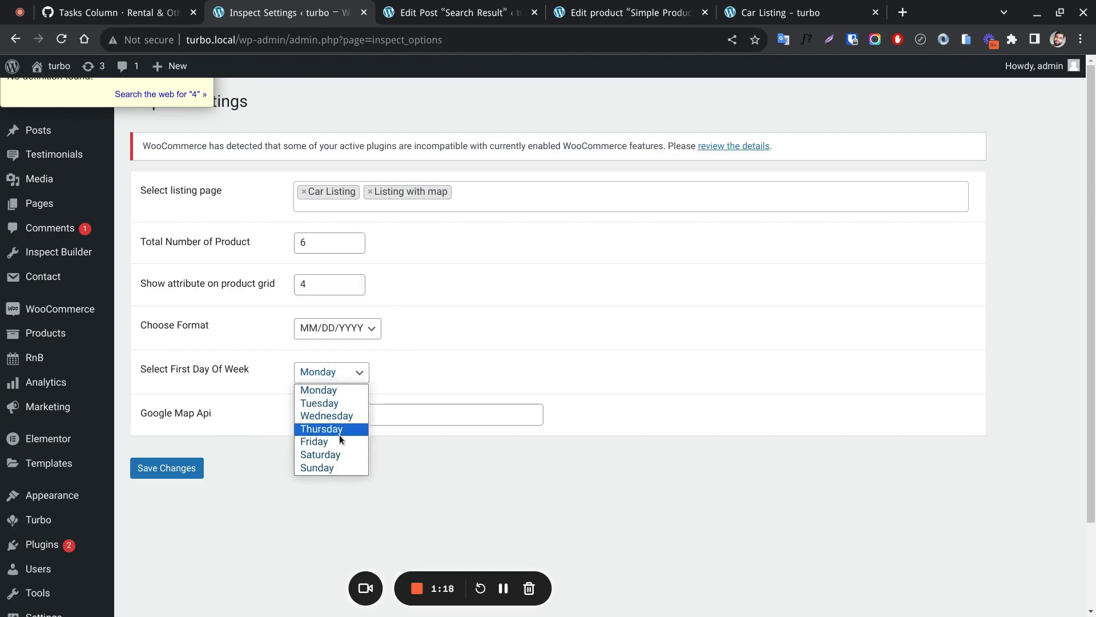
pyautogui.click(266, 403)
pyautogui.click(326, 416)
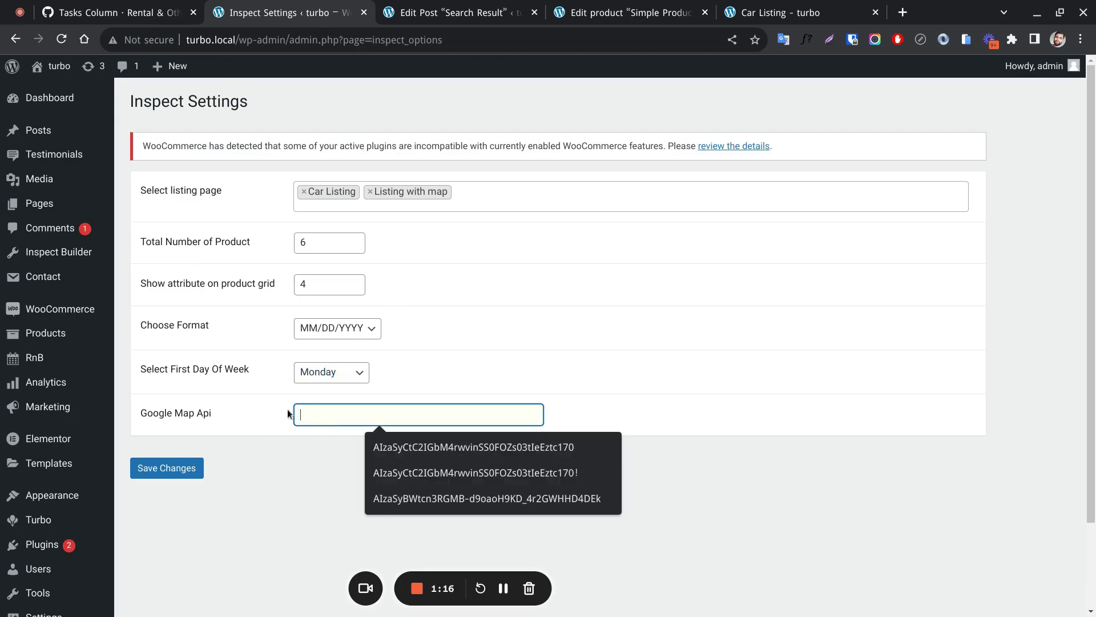
pyautogui.click(781, 13)
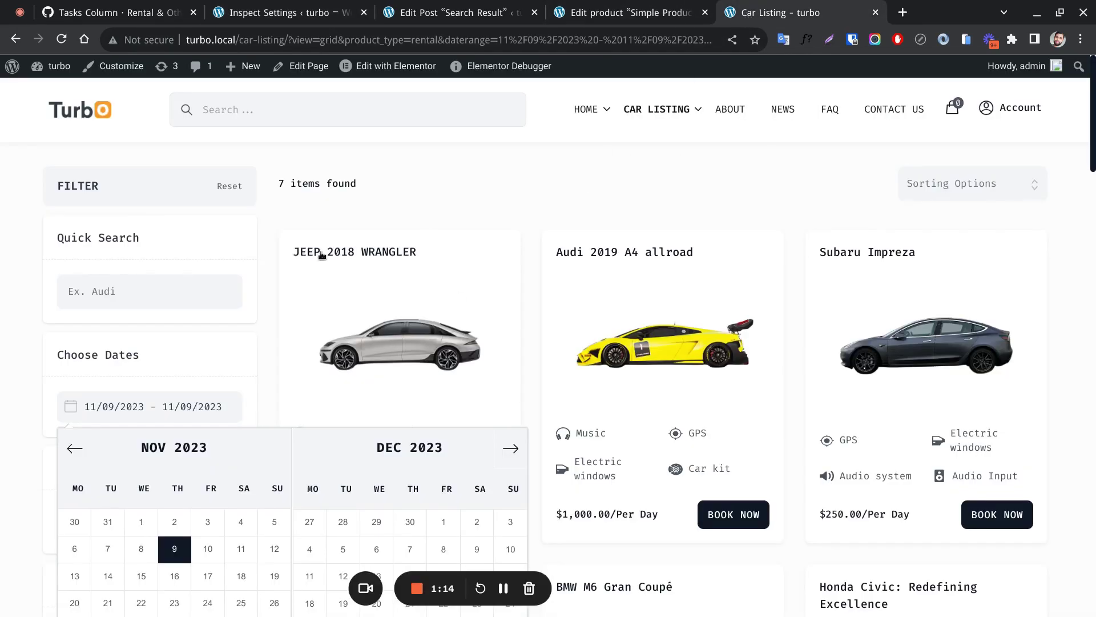
# Step: Dismiss the date calendar to show all 7 cars for 11/09/2023, led by the JEEP 2018 WRANGLER
pyautogui.moveTo(641, 140)
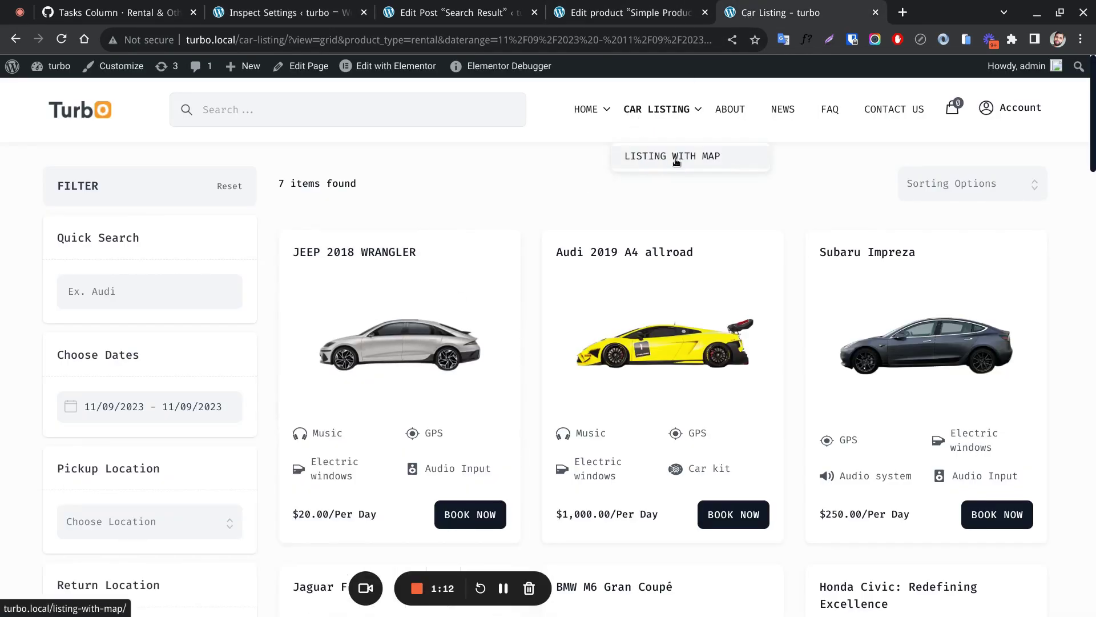